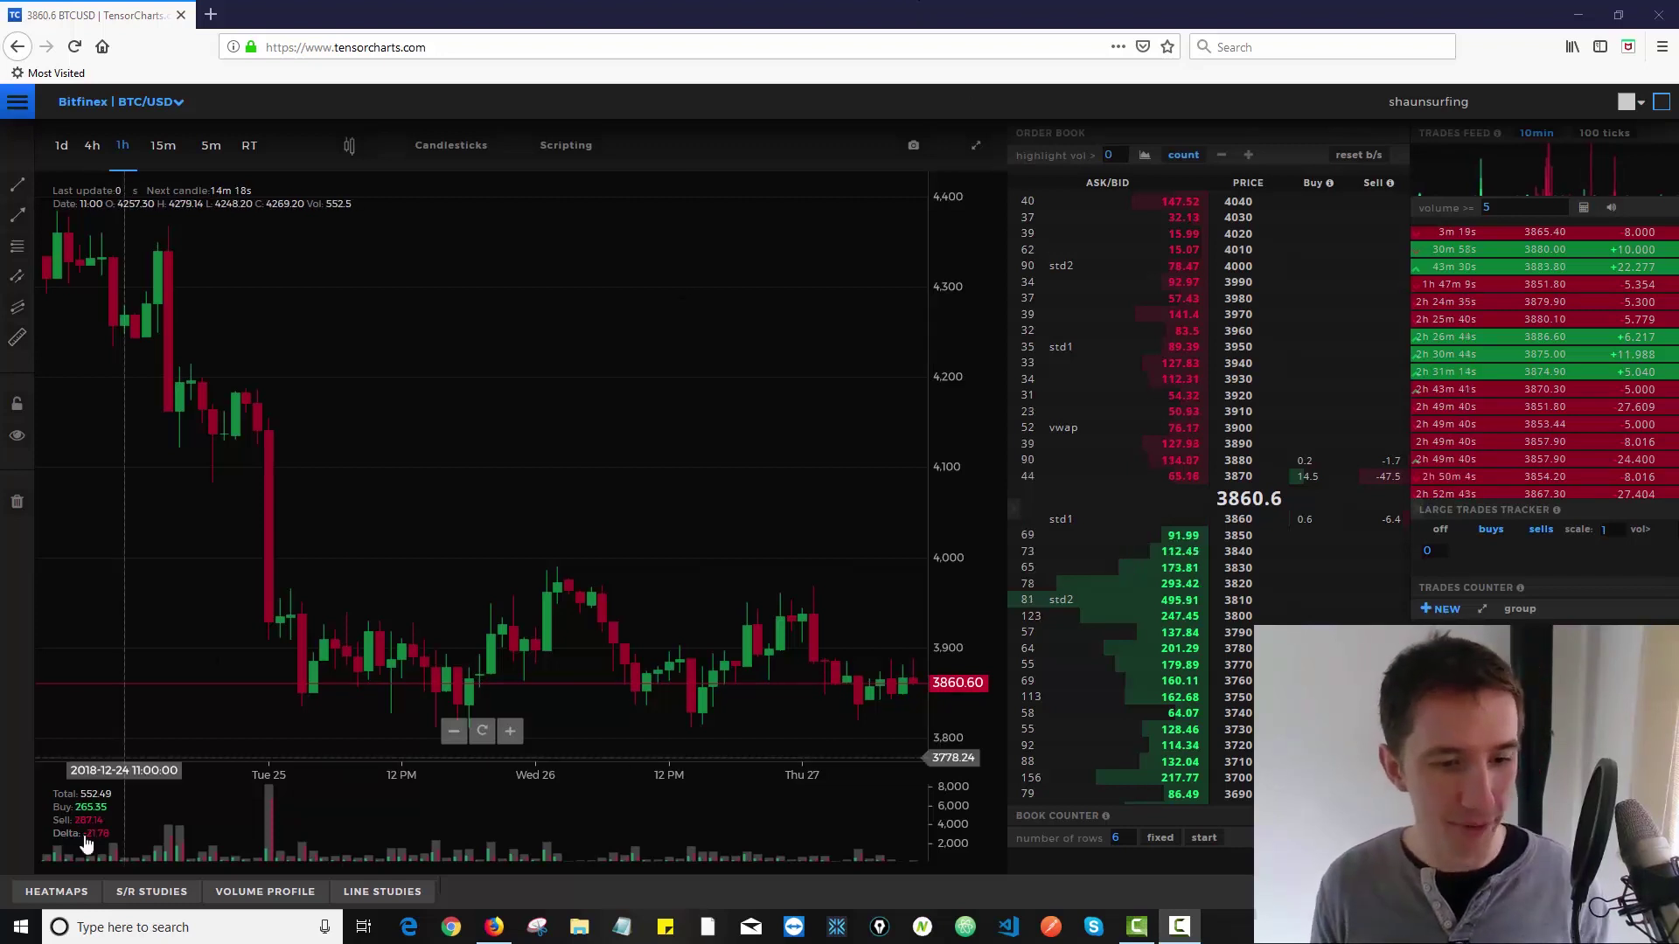
Show the HEATMAPS settings and zoom into the latest hourly candles around Thu 27
left_click(68, 893)
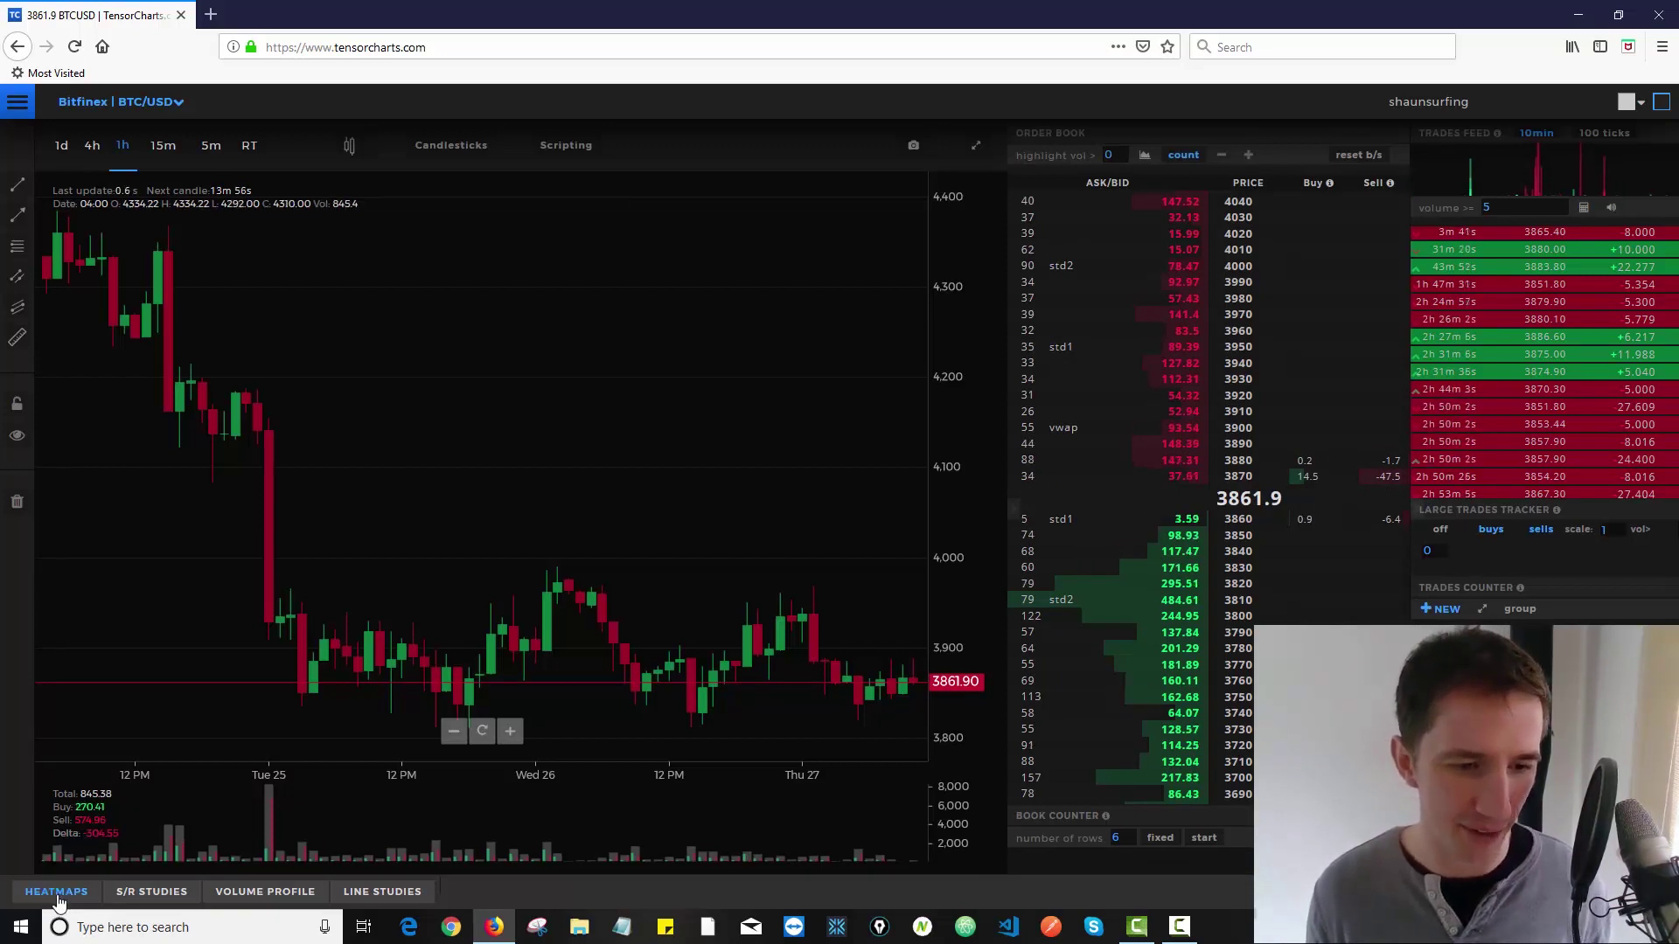
left_click(56, 893)
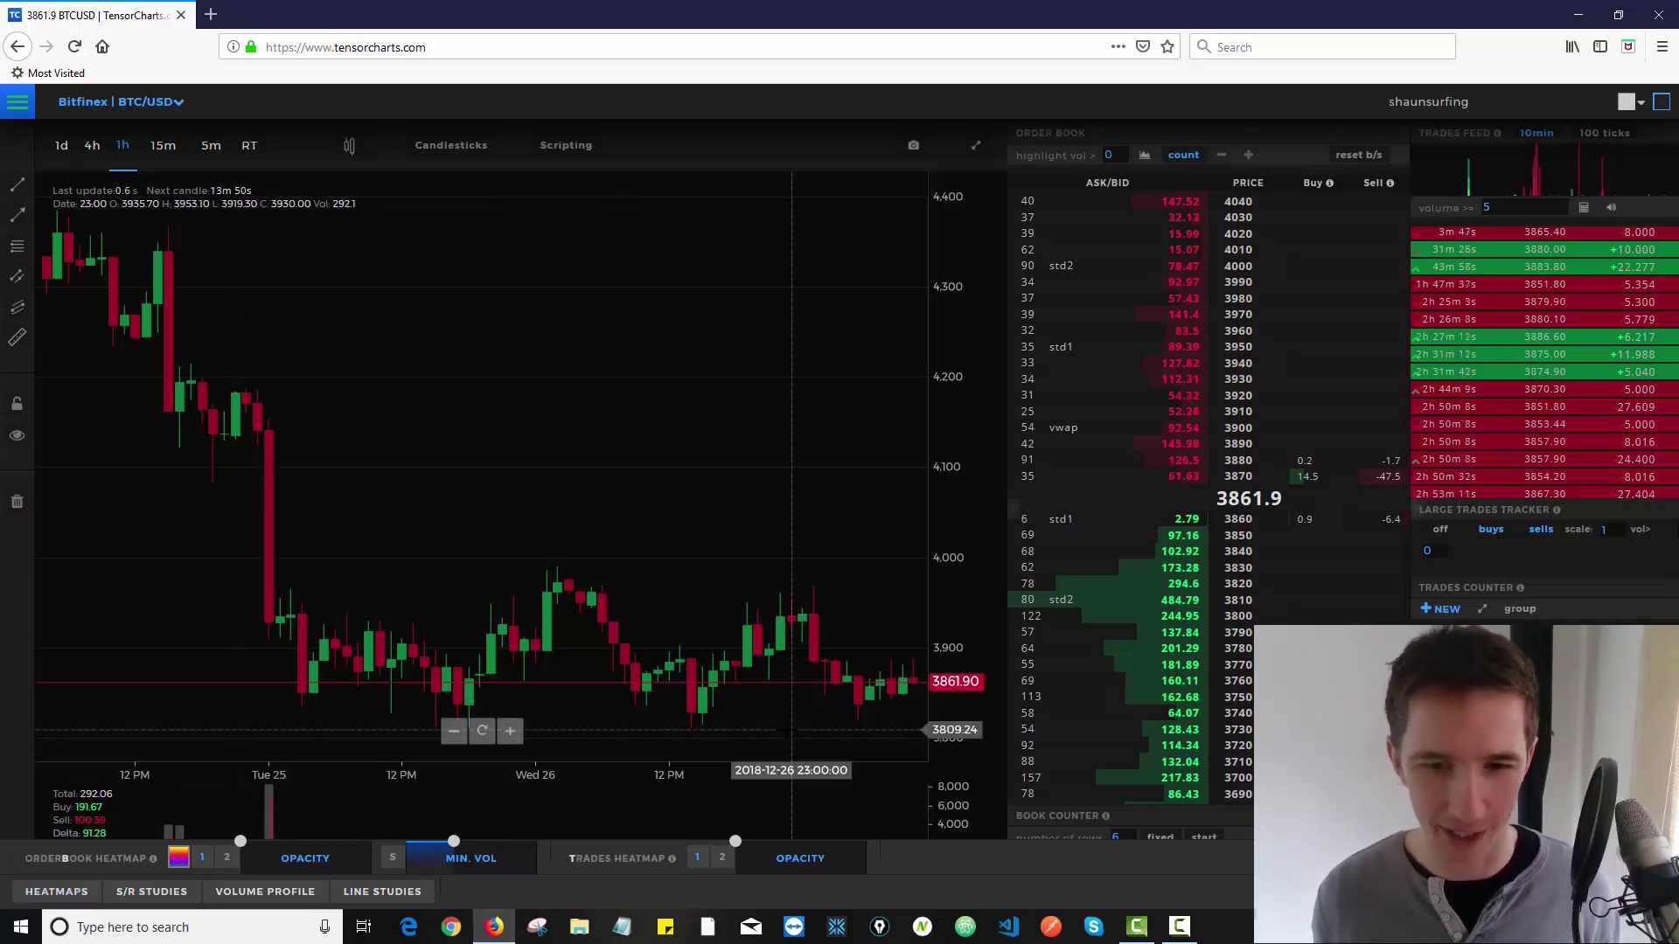
scroll(880, 673, "up", 5)
scroll(880, 672, "up", 3)
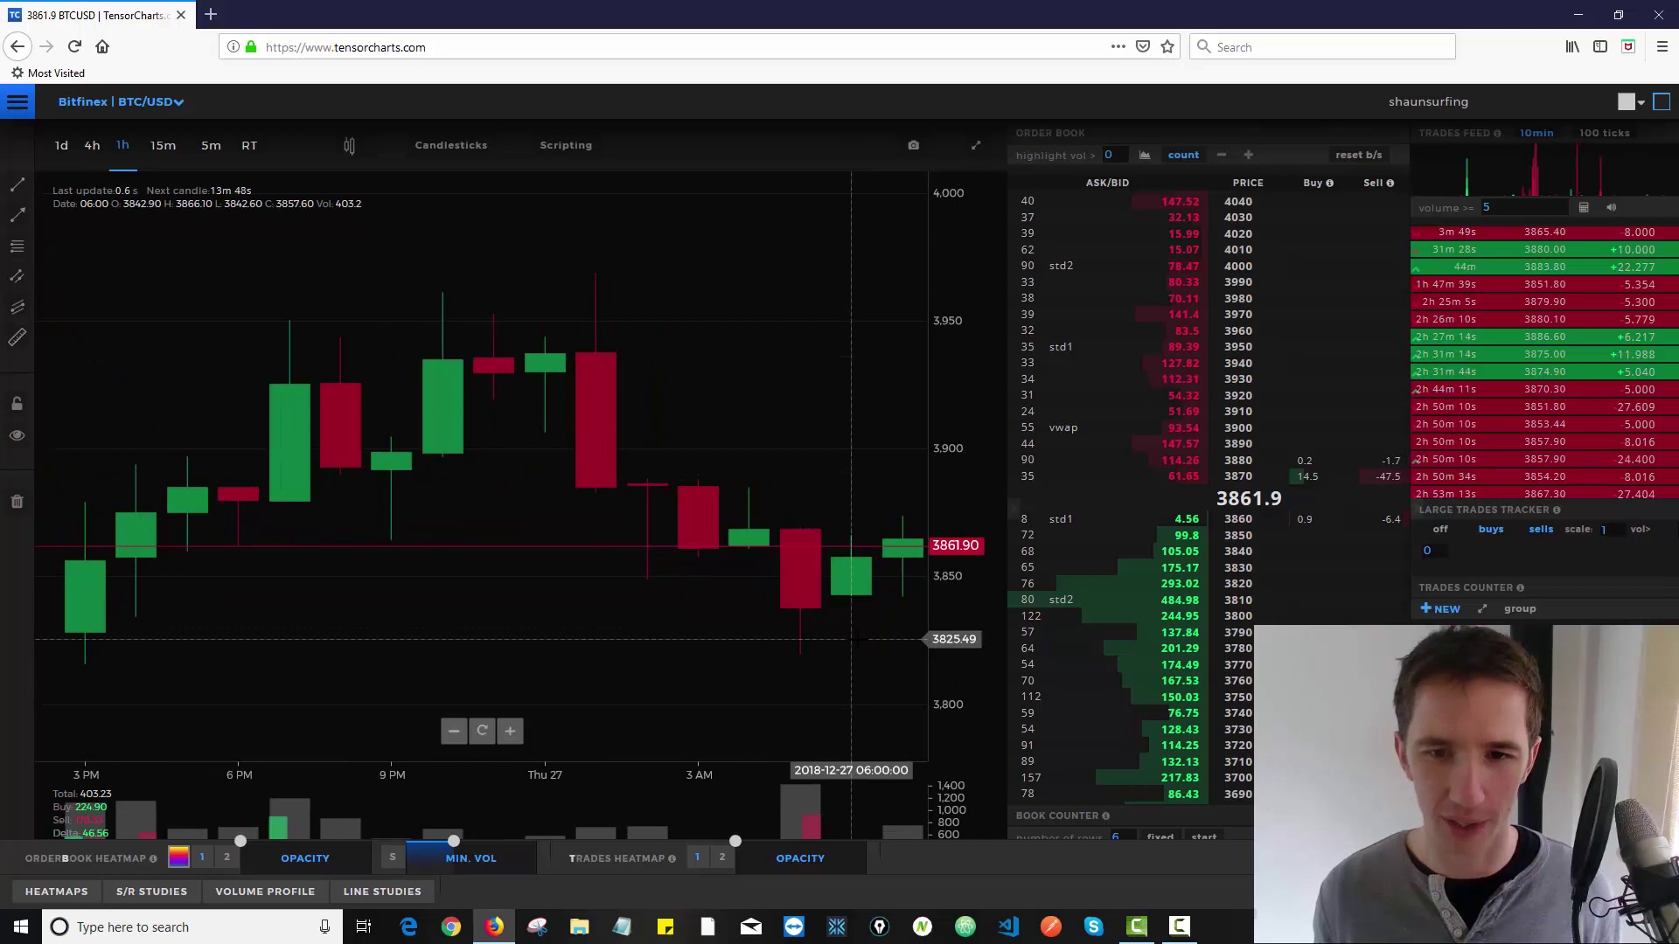
left_click_drag(839, 647, 702, 611)
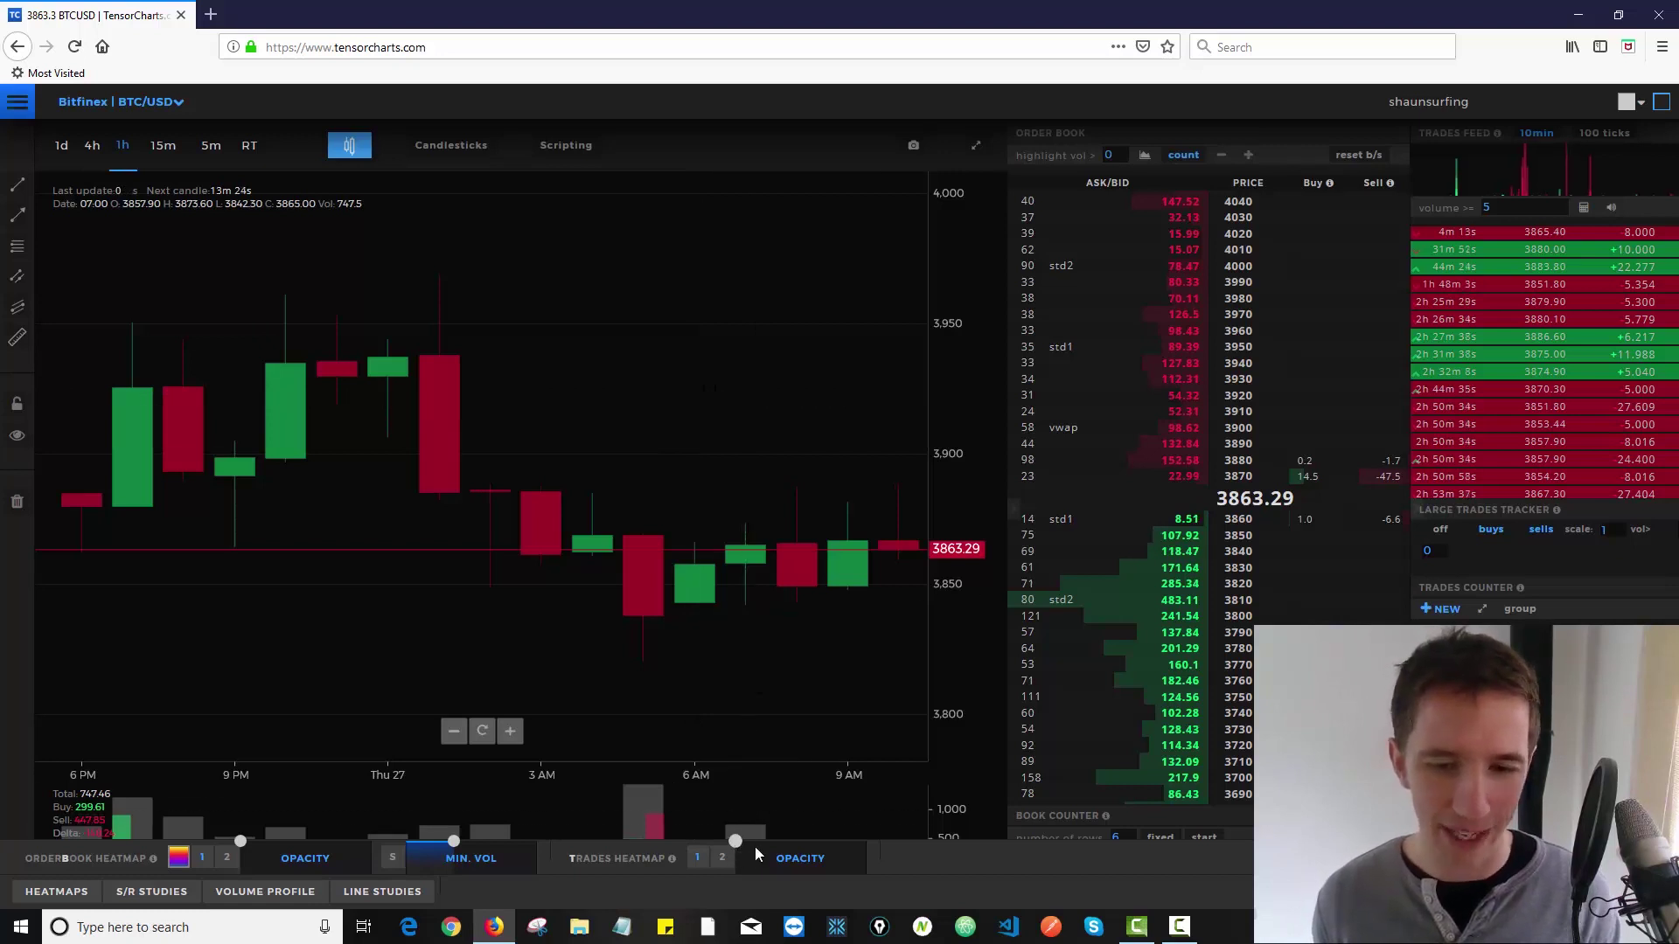
Set Trades Heatmap opacity to maximum with candle outlines on, centred on the latest hour
left_click_drag(757, 850, 894, 846)
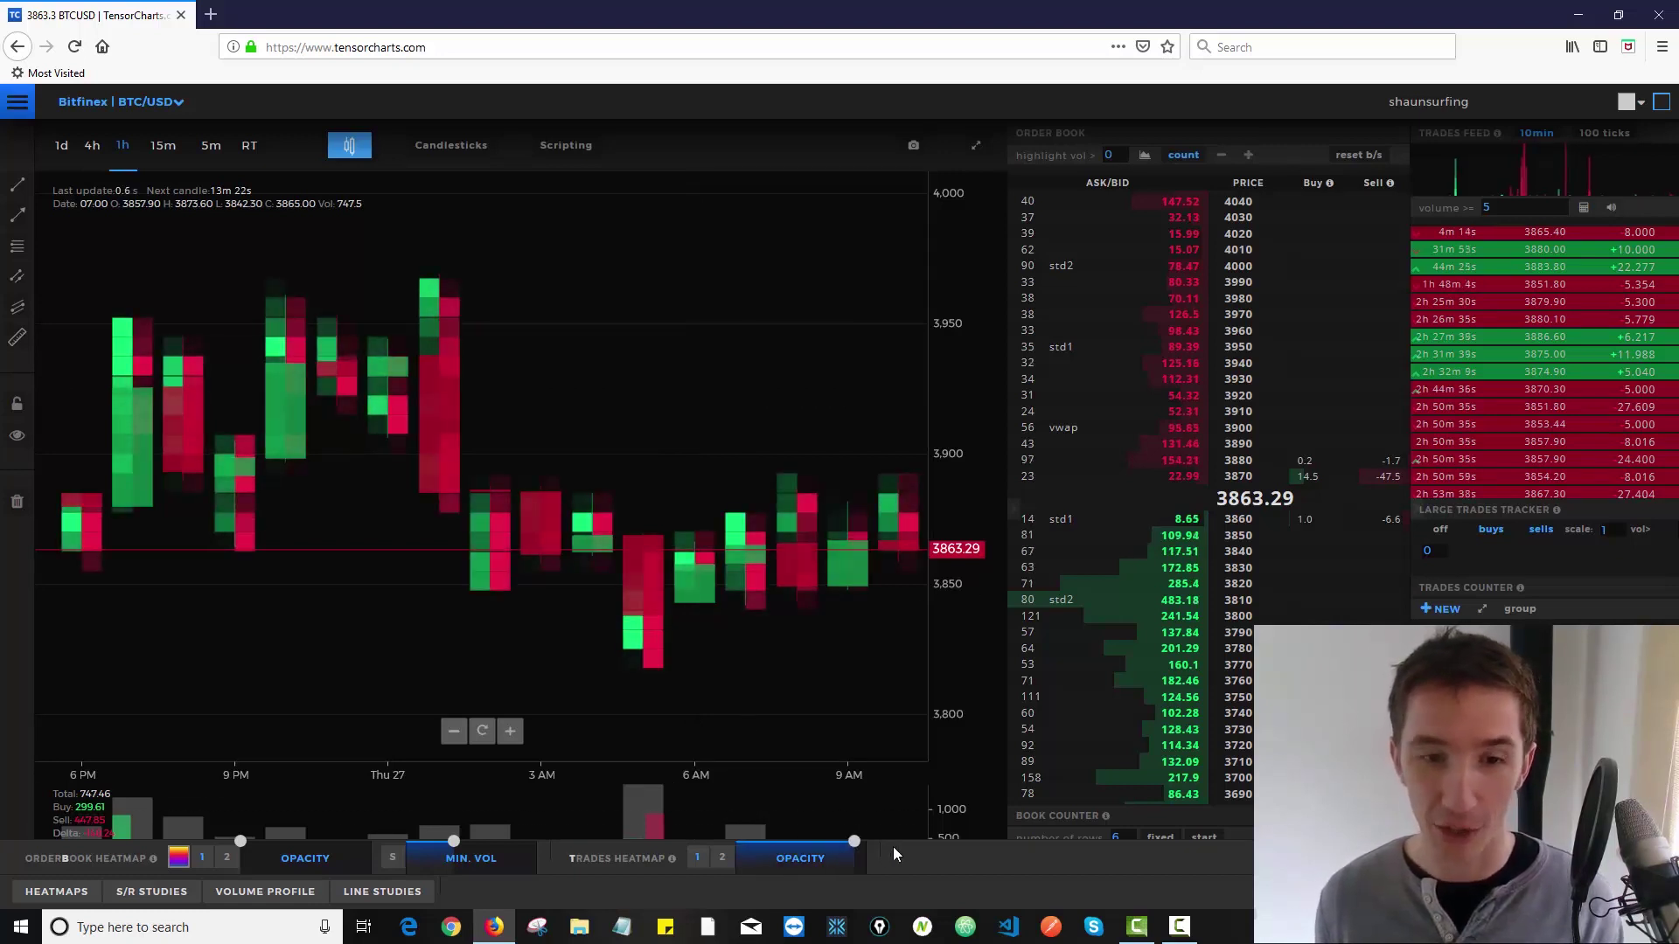
left_click(351, 149)
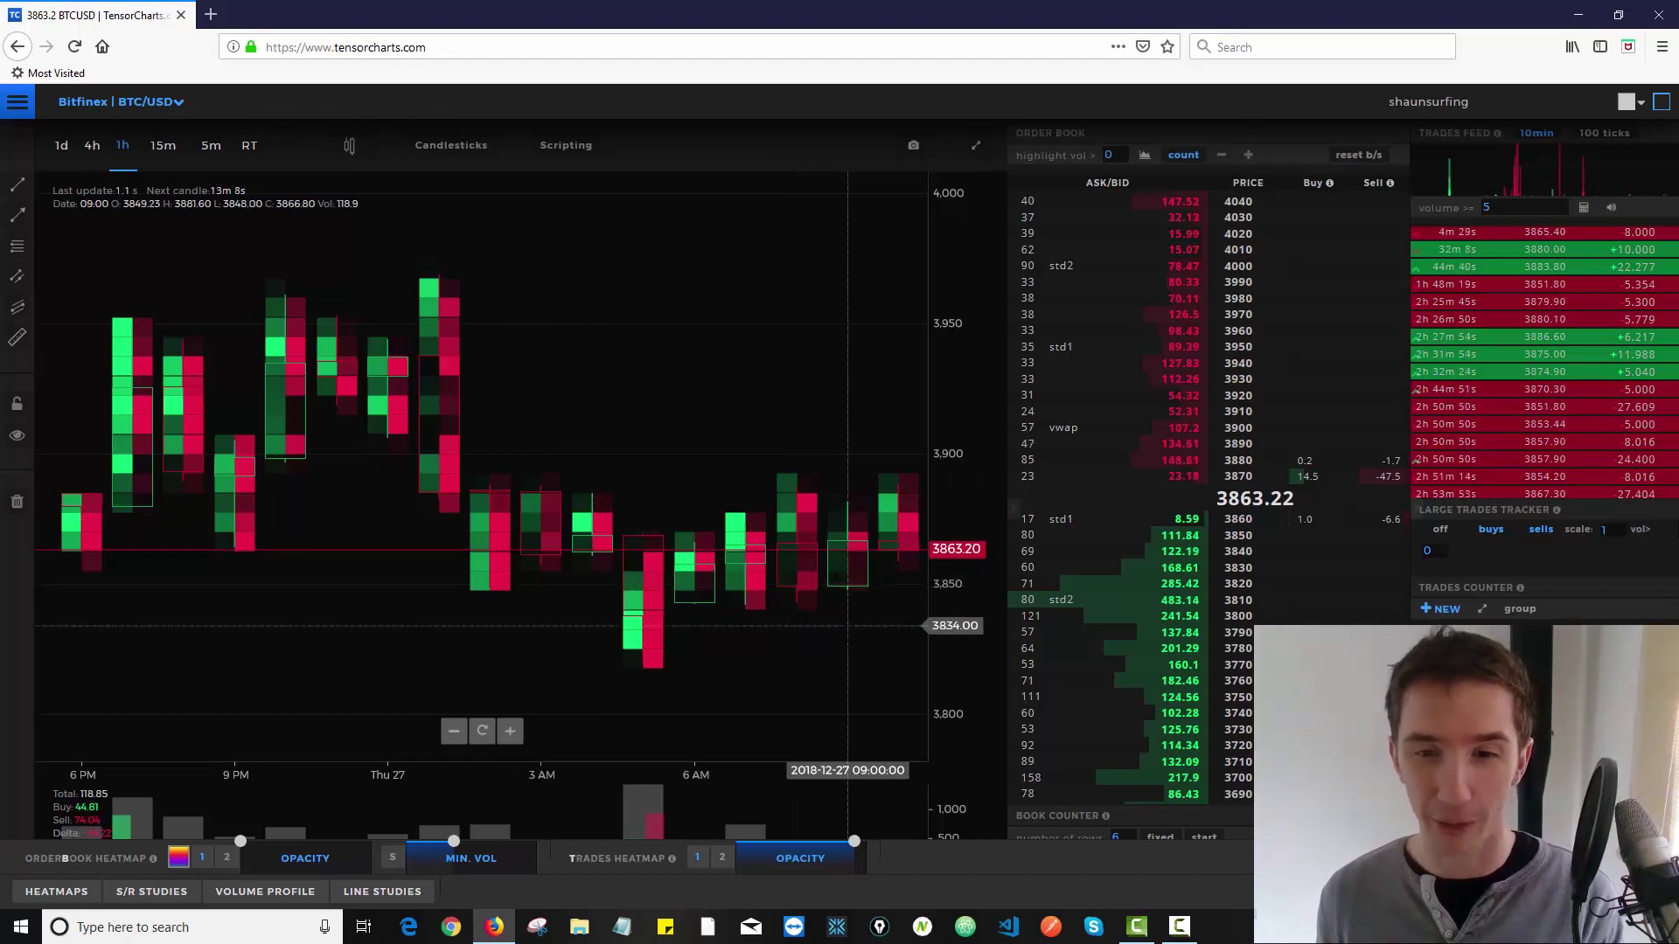
scroll(847, 646, "up", 4)
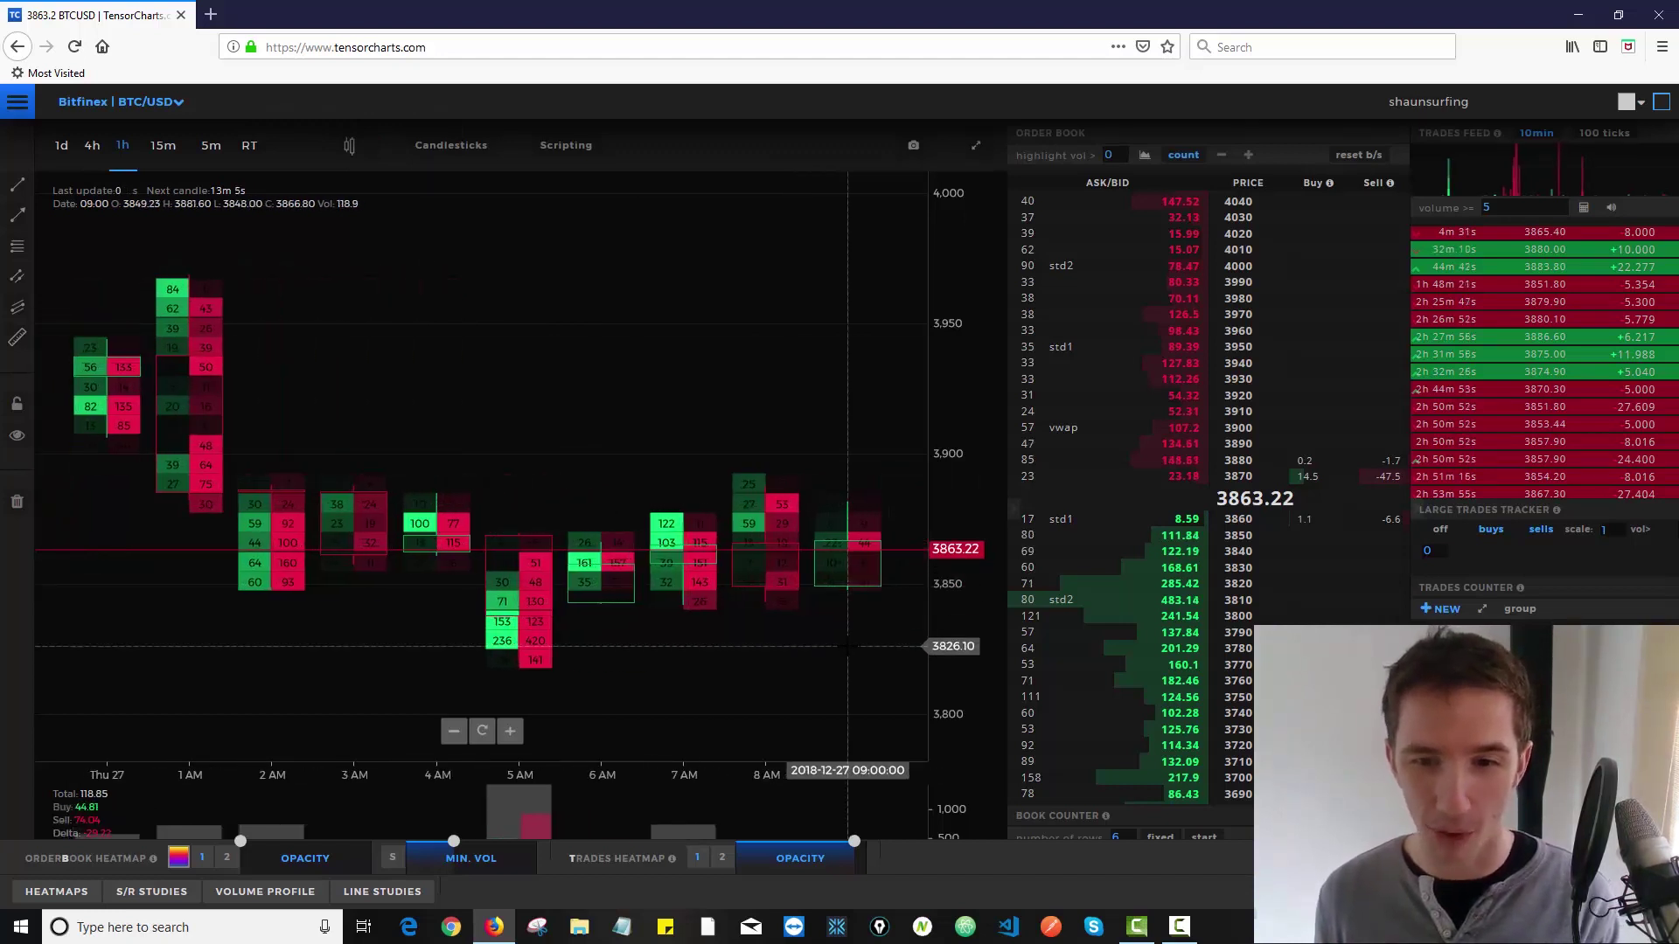
left_click_drag(847, 646, 760, 664)
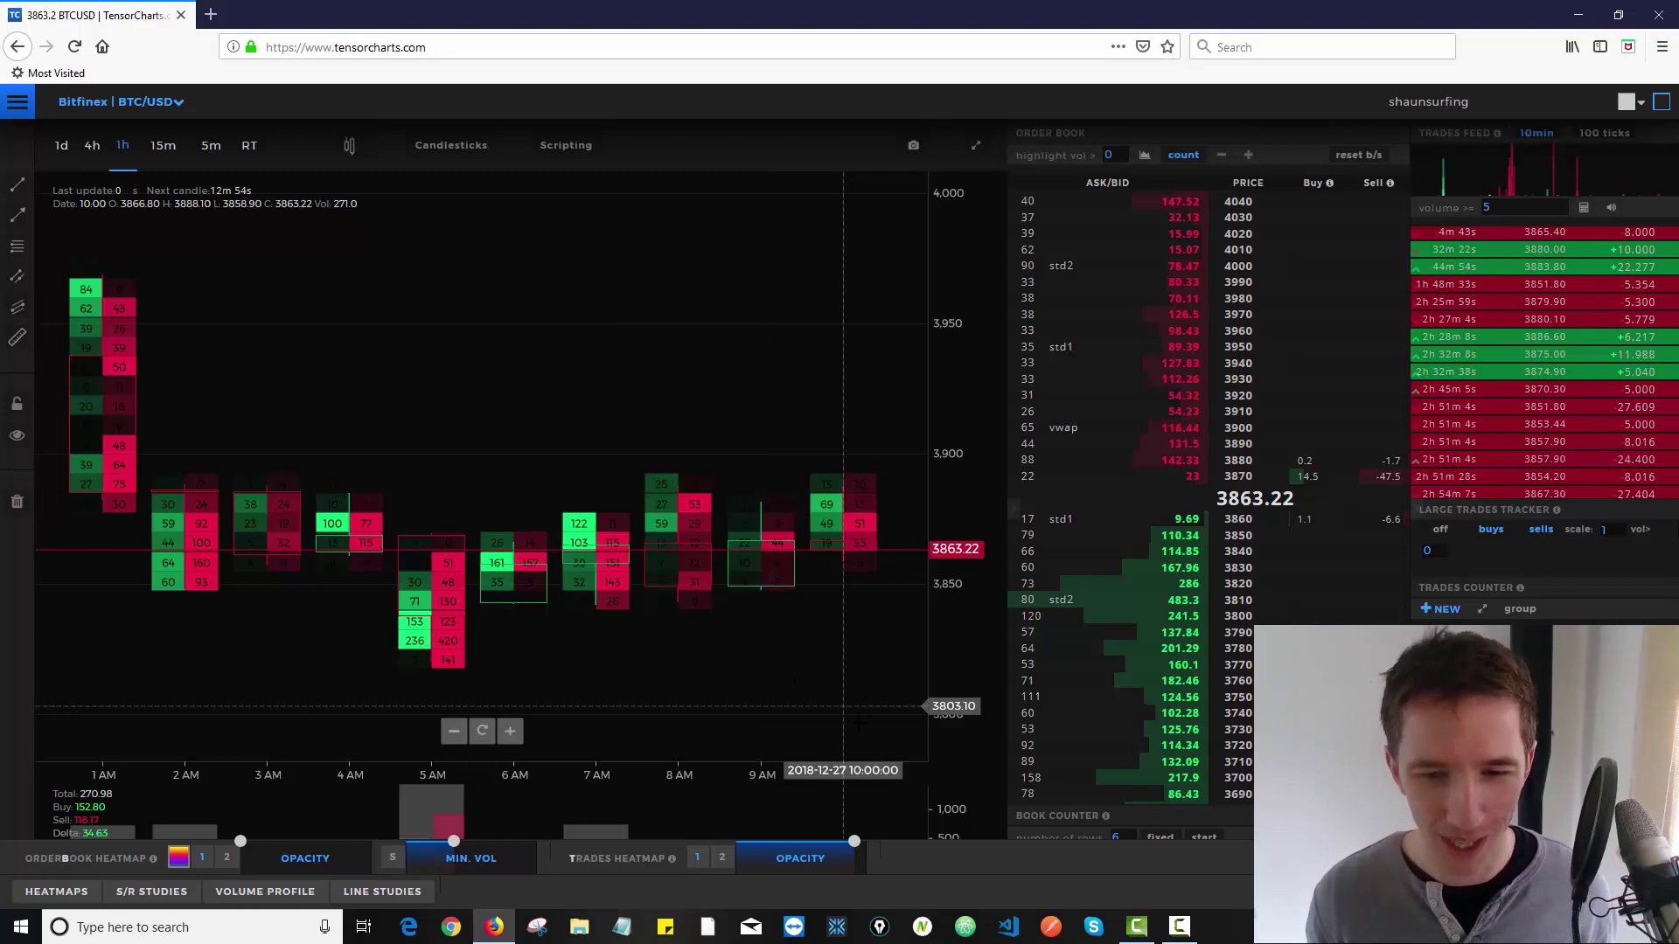
Switch the trades heatmap to delta mode '2' and review hours back to Dec 26, returning to Thu 27
left_click(722, 860)
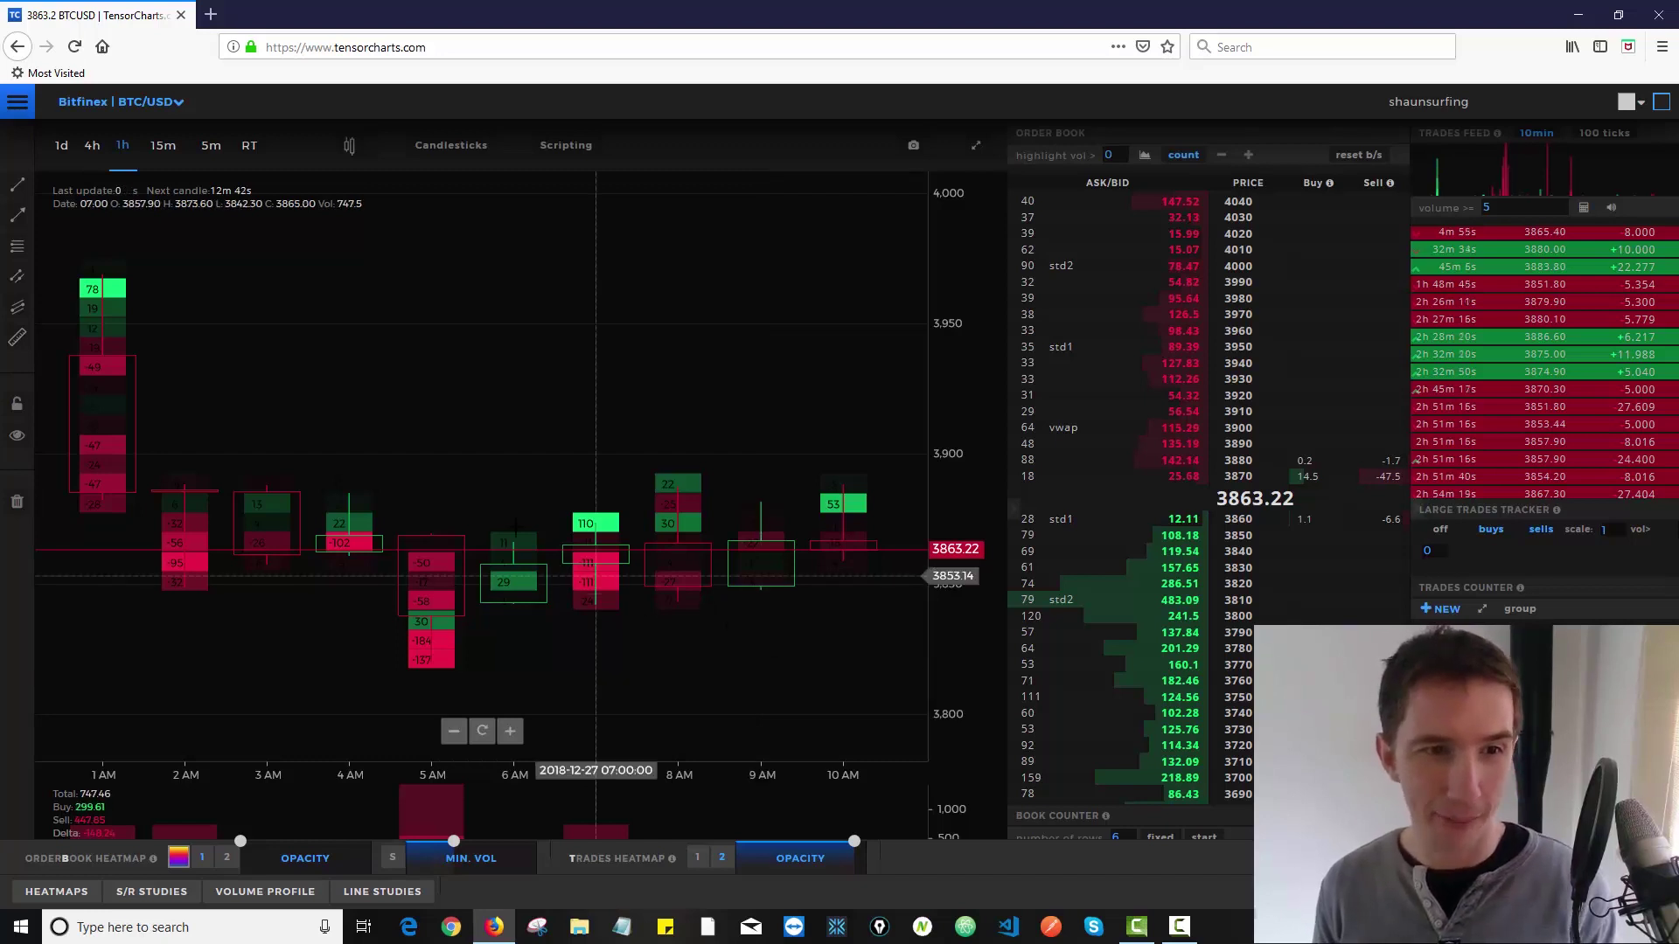
left_click_drag(186, 445, 788, 427)
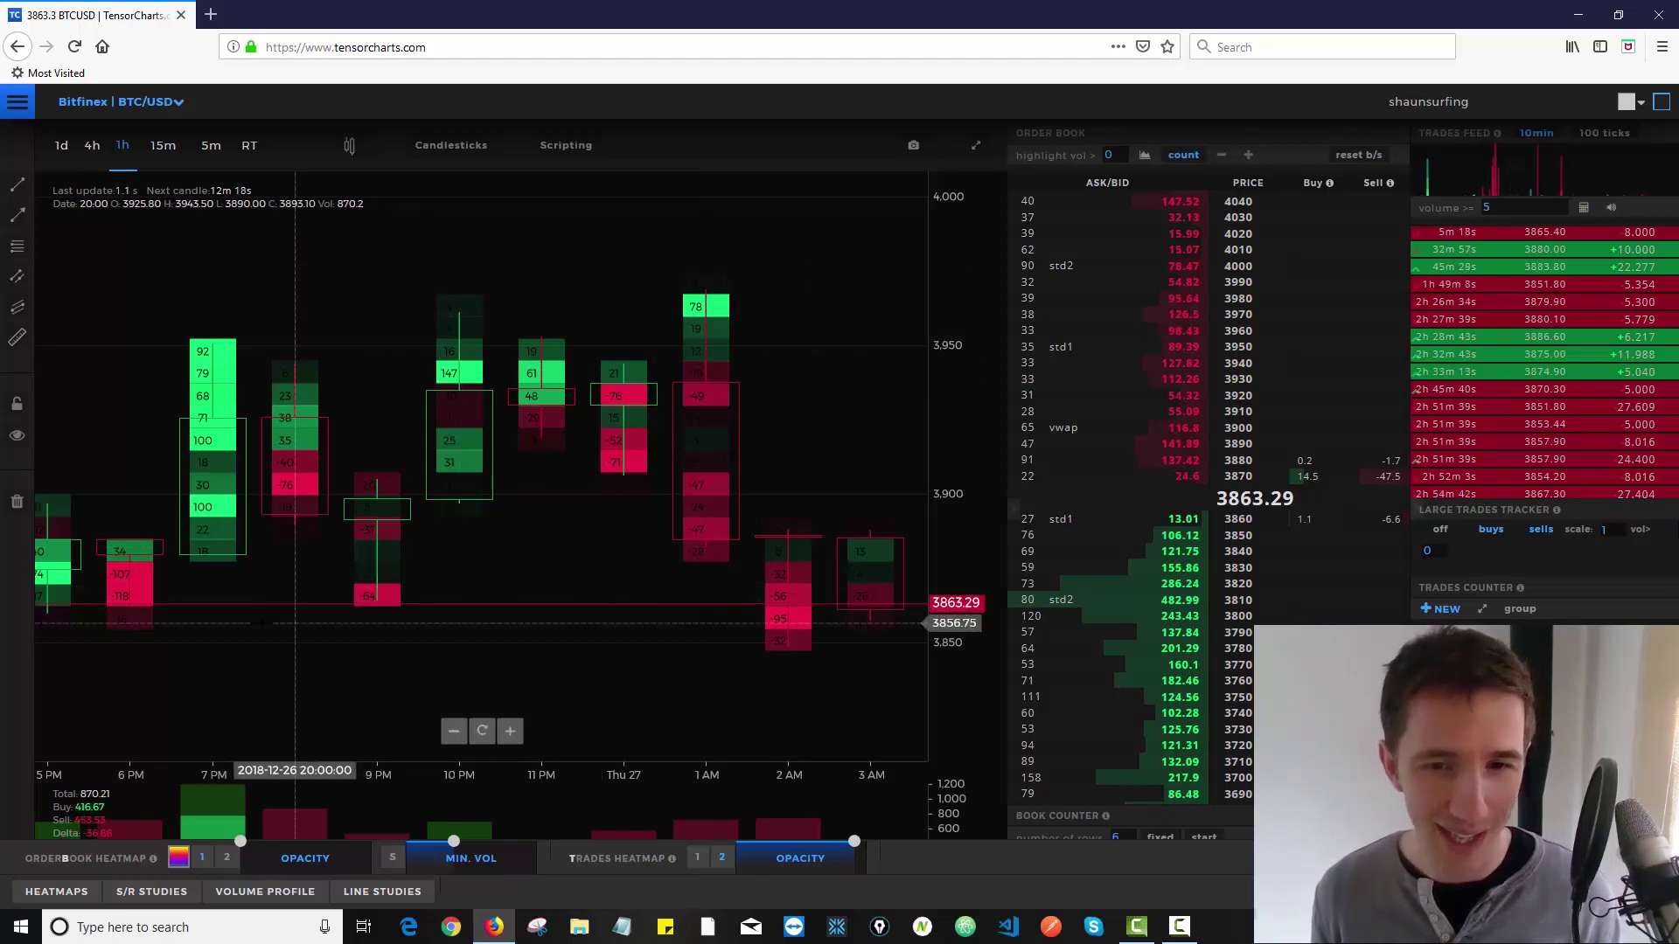
left_click_drag(262, 622, 825, 367)
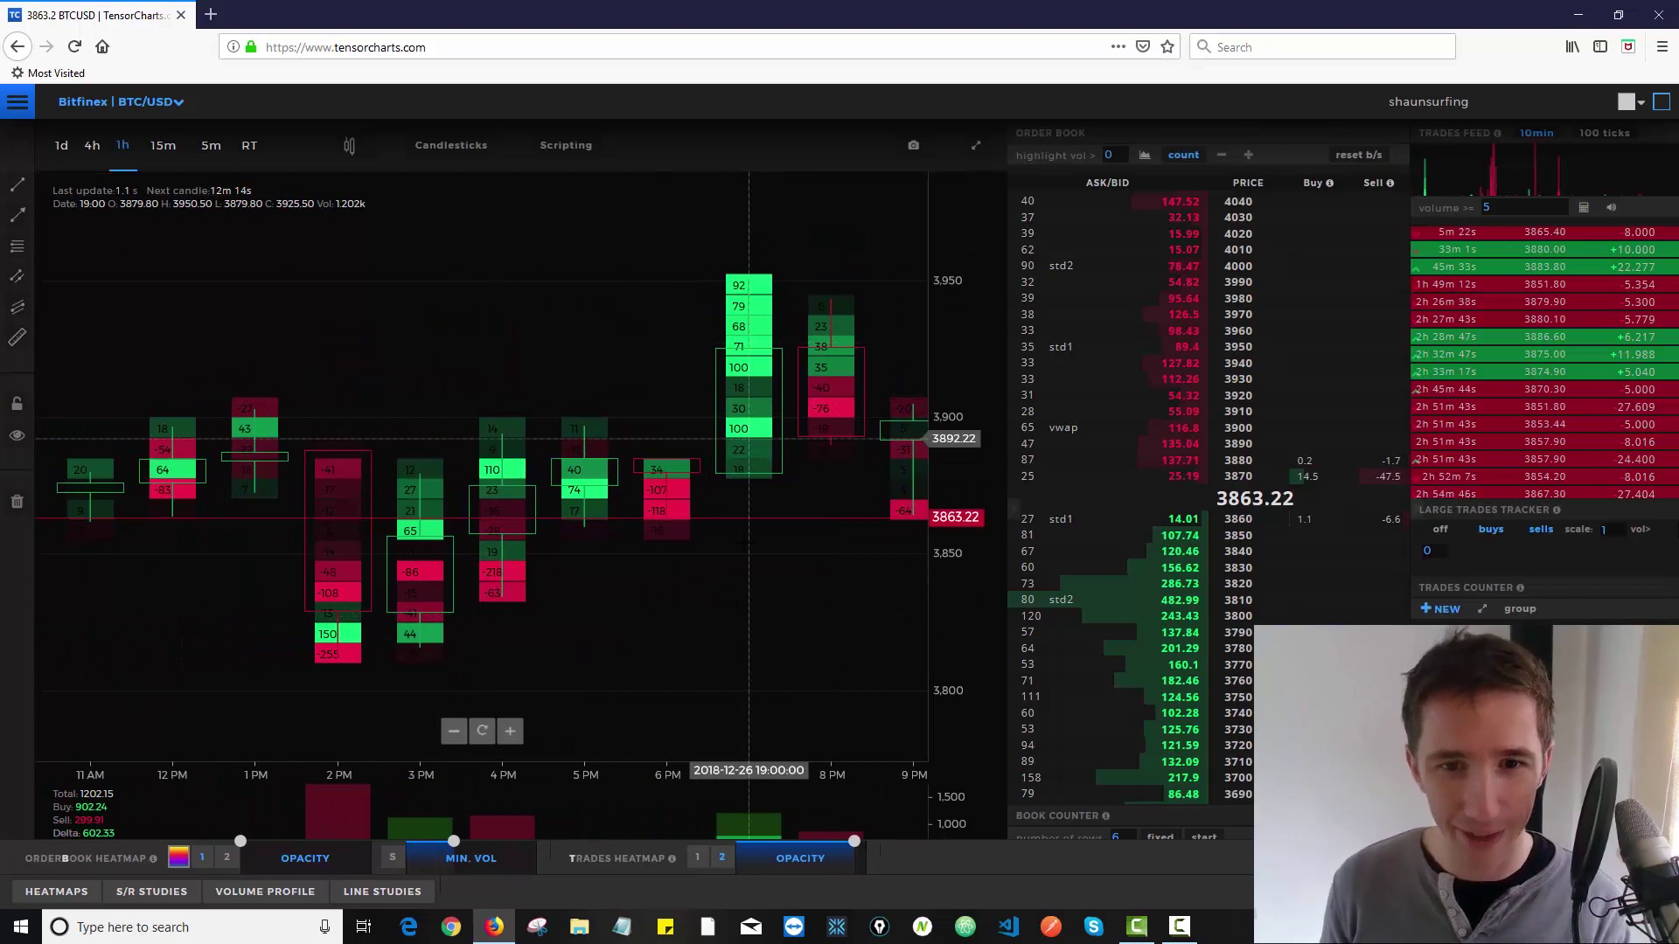
left_click_drag(614, 662, 345, 592)
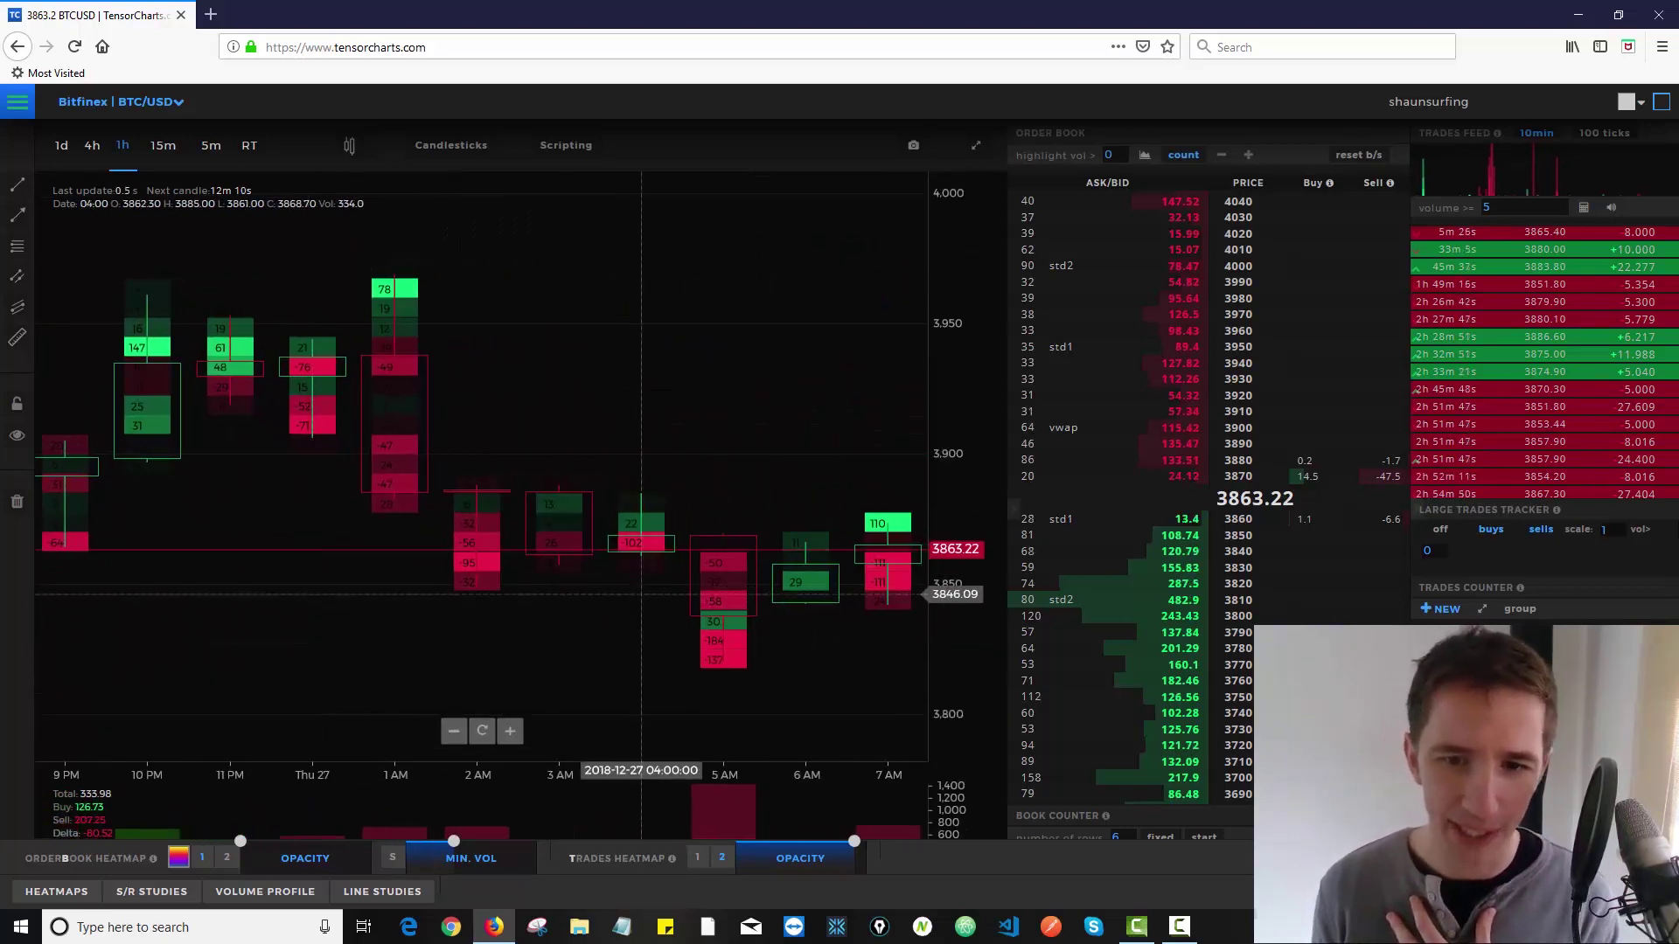
left_click_drag(642, 594, 604, 656)
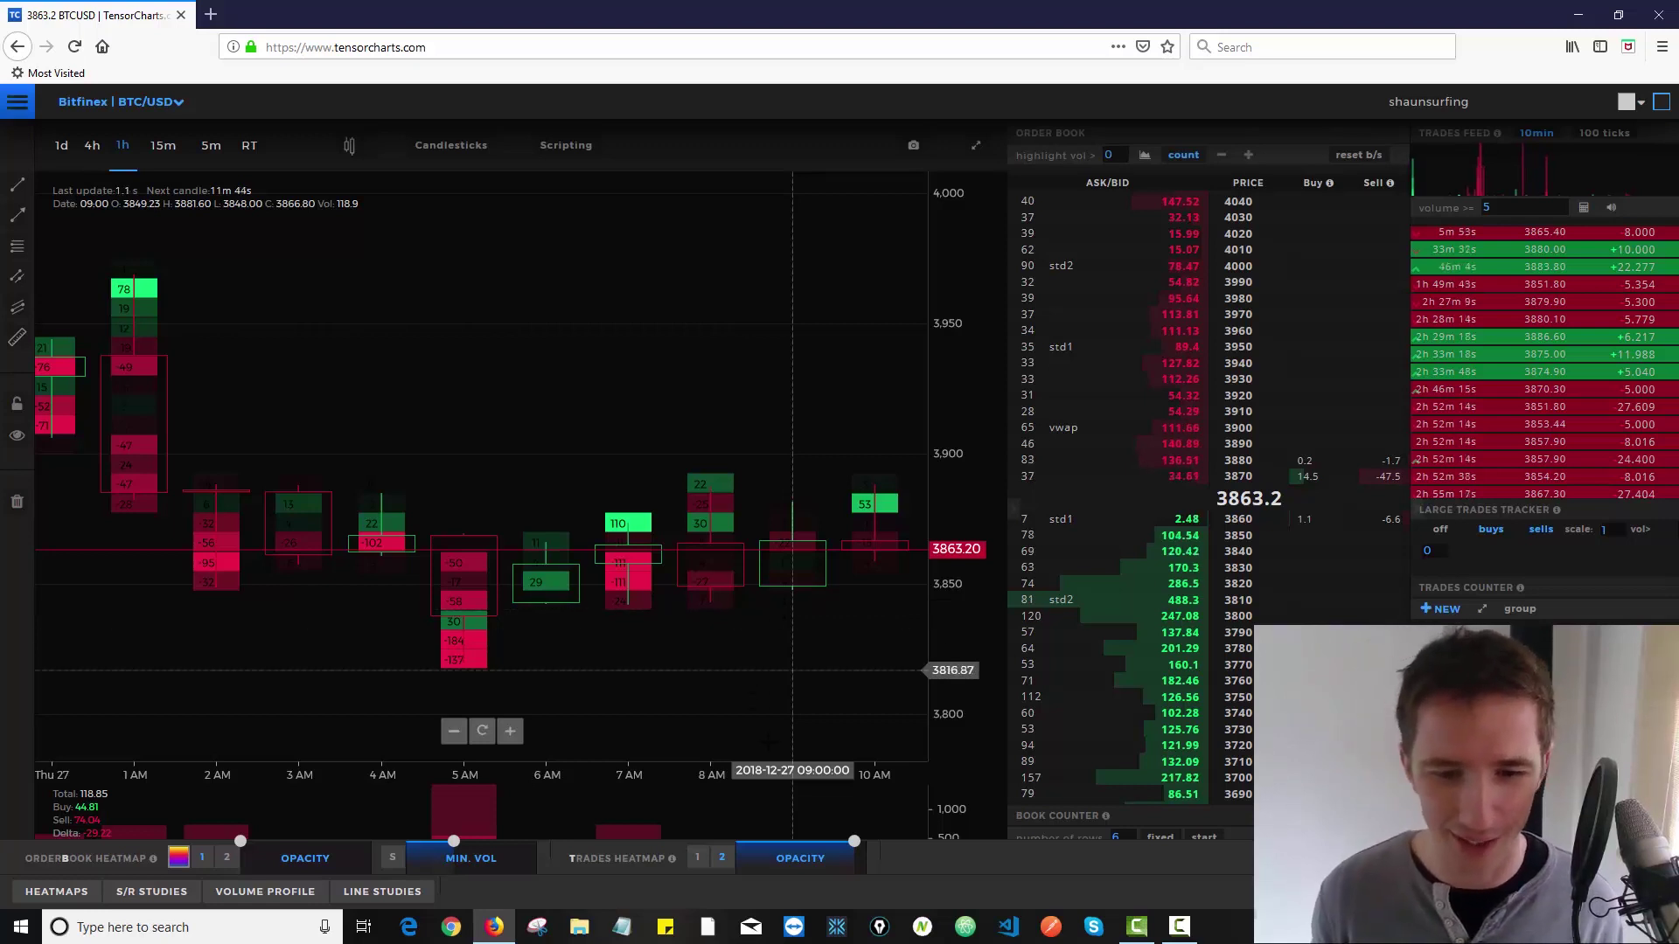
Zoom out to solid candles, fade the trades heatmap down and raise order-book heatmap opacity
scroll(705, 630, "down", 5)
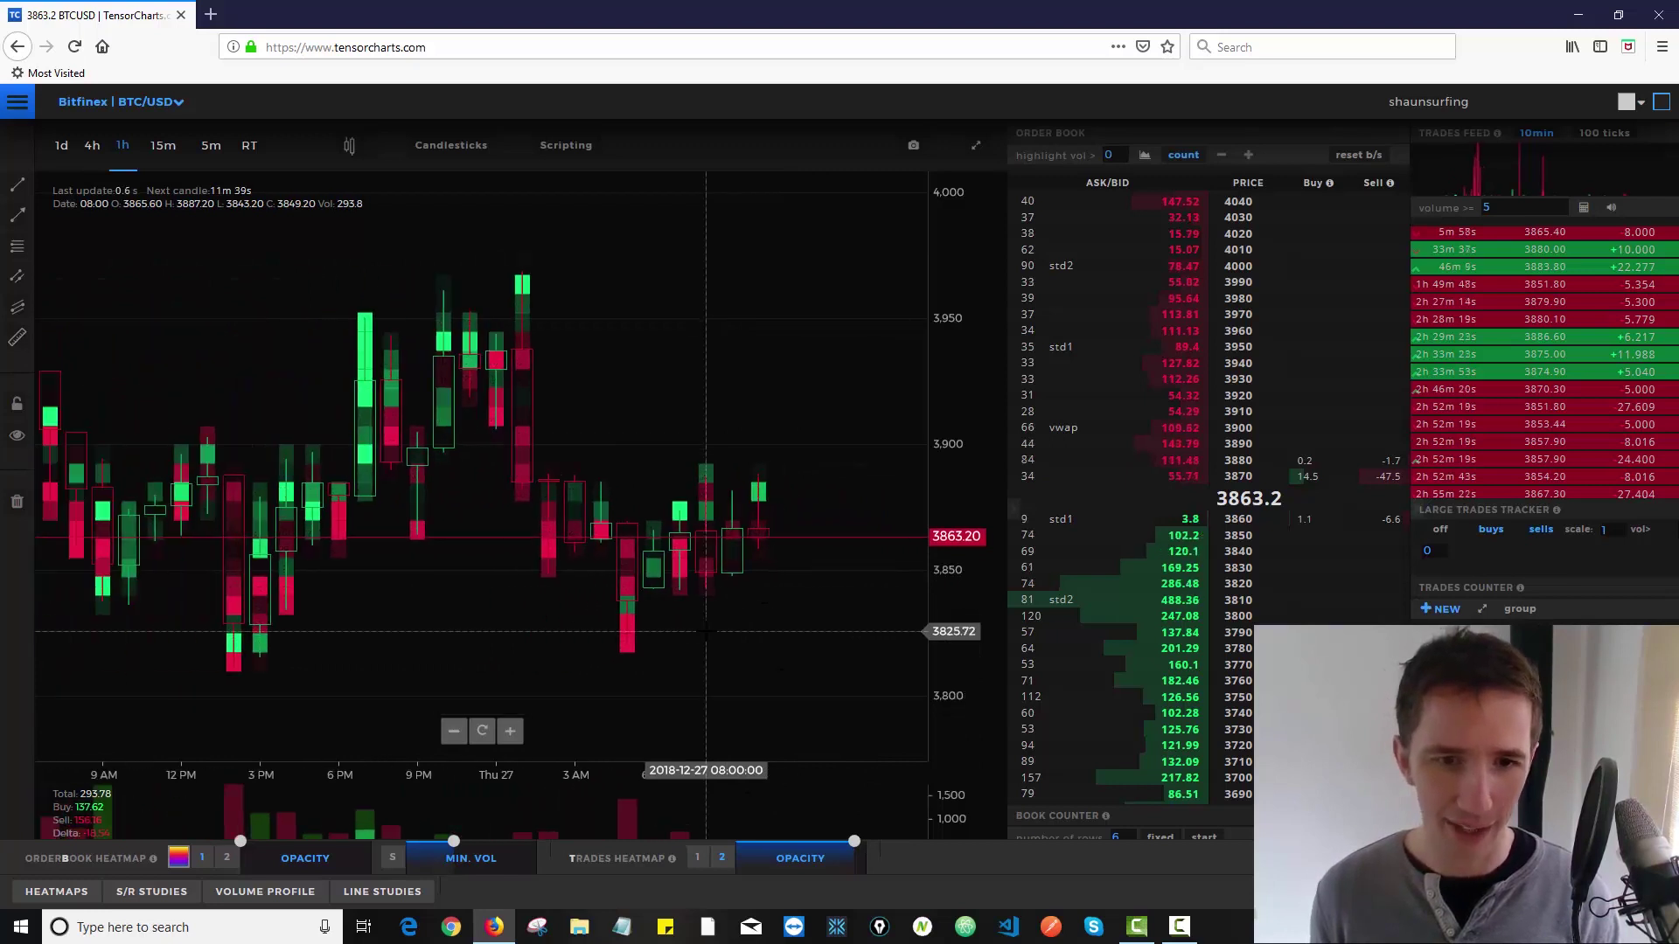
left_click(349, 145)
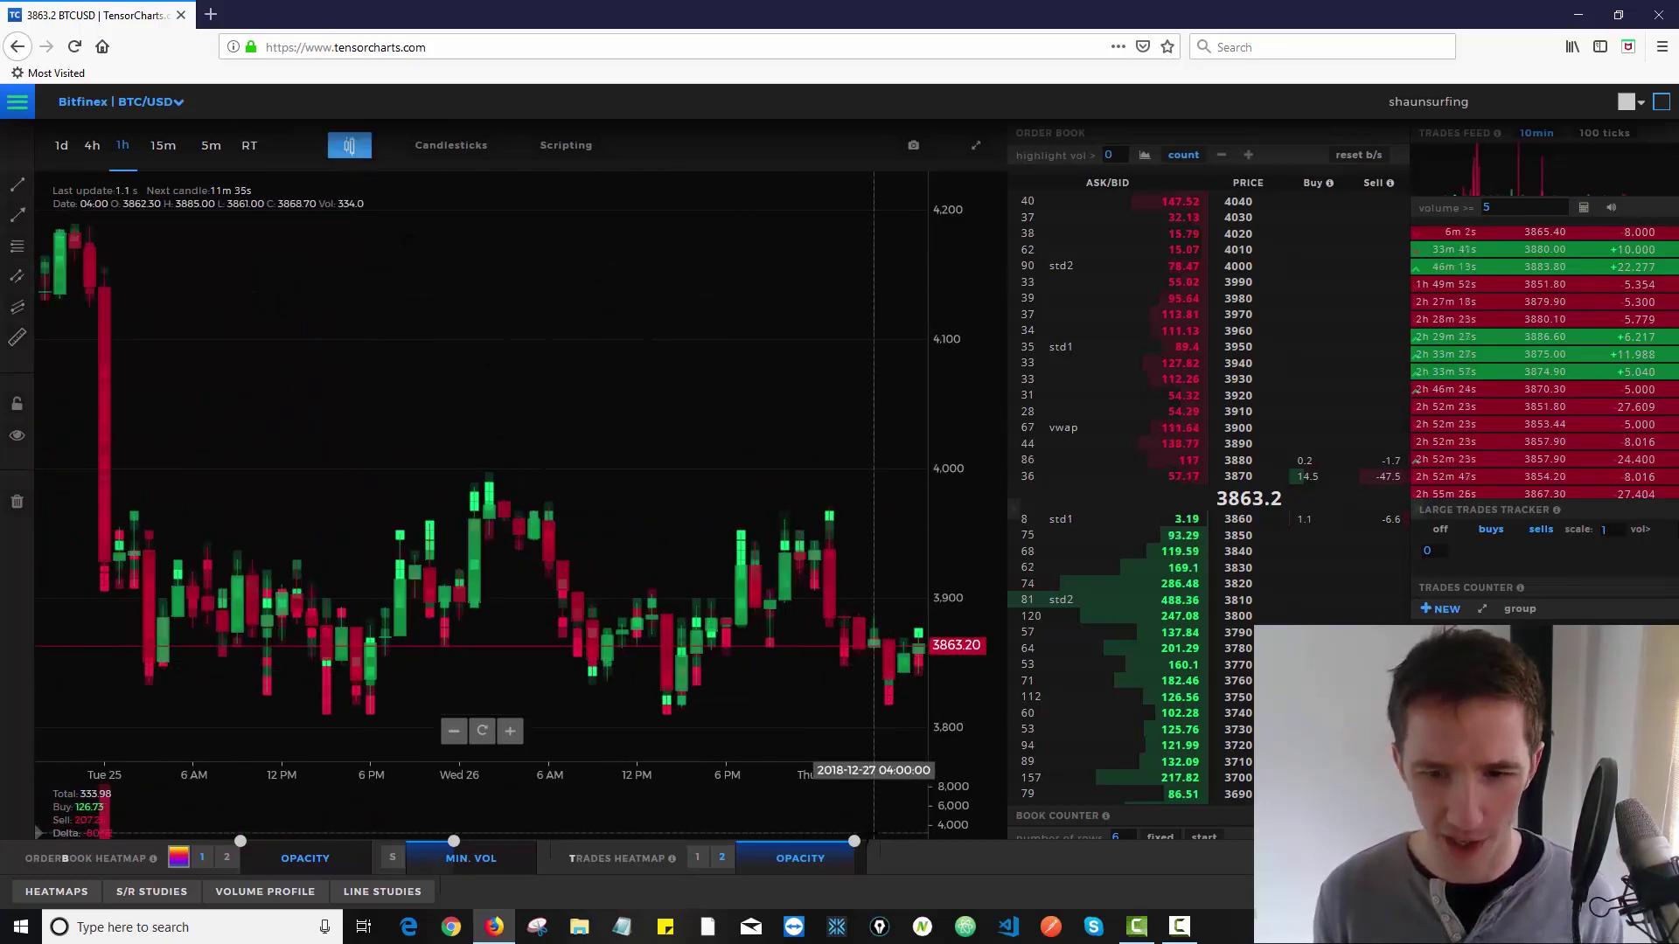
left_click_drag(855, 842, 711, 848)
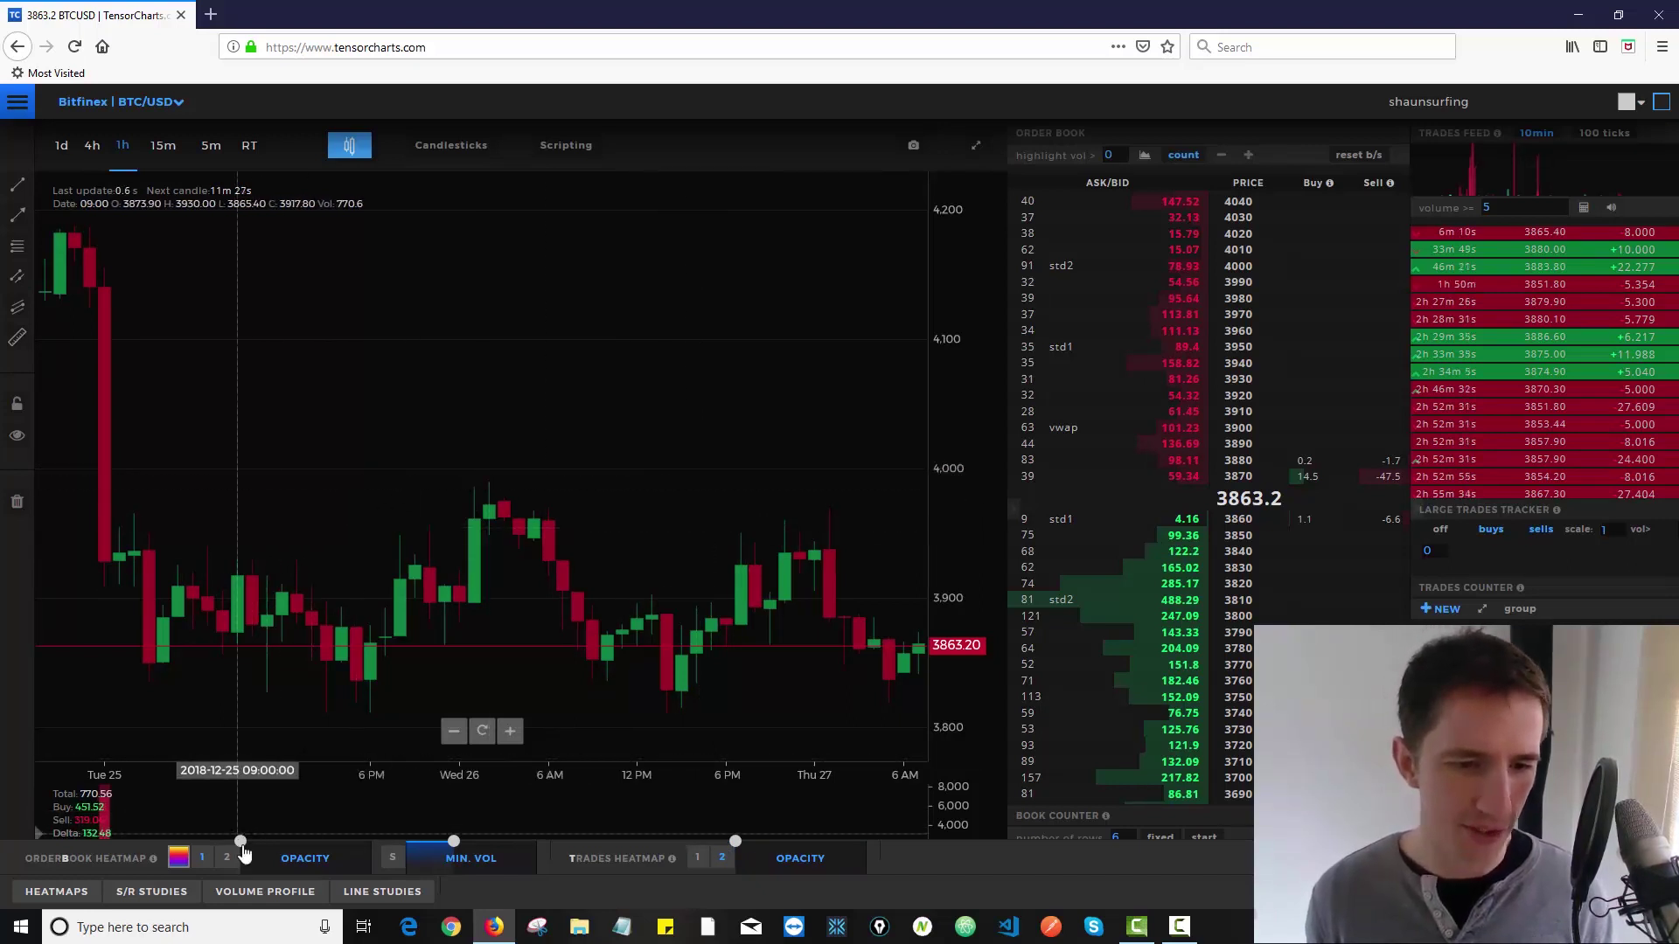
left_click_drag(244, 853, 327, 854)
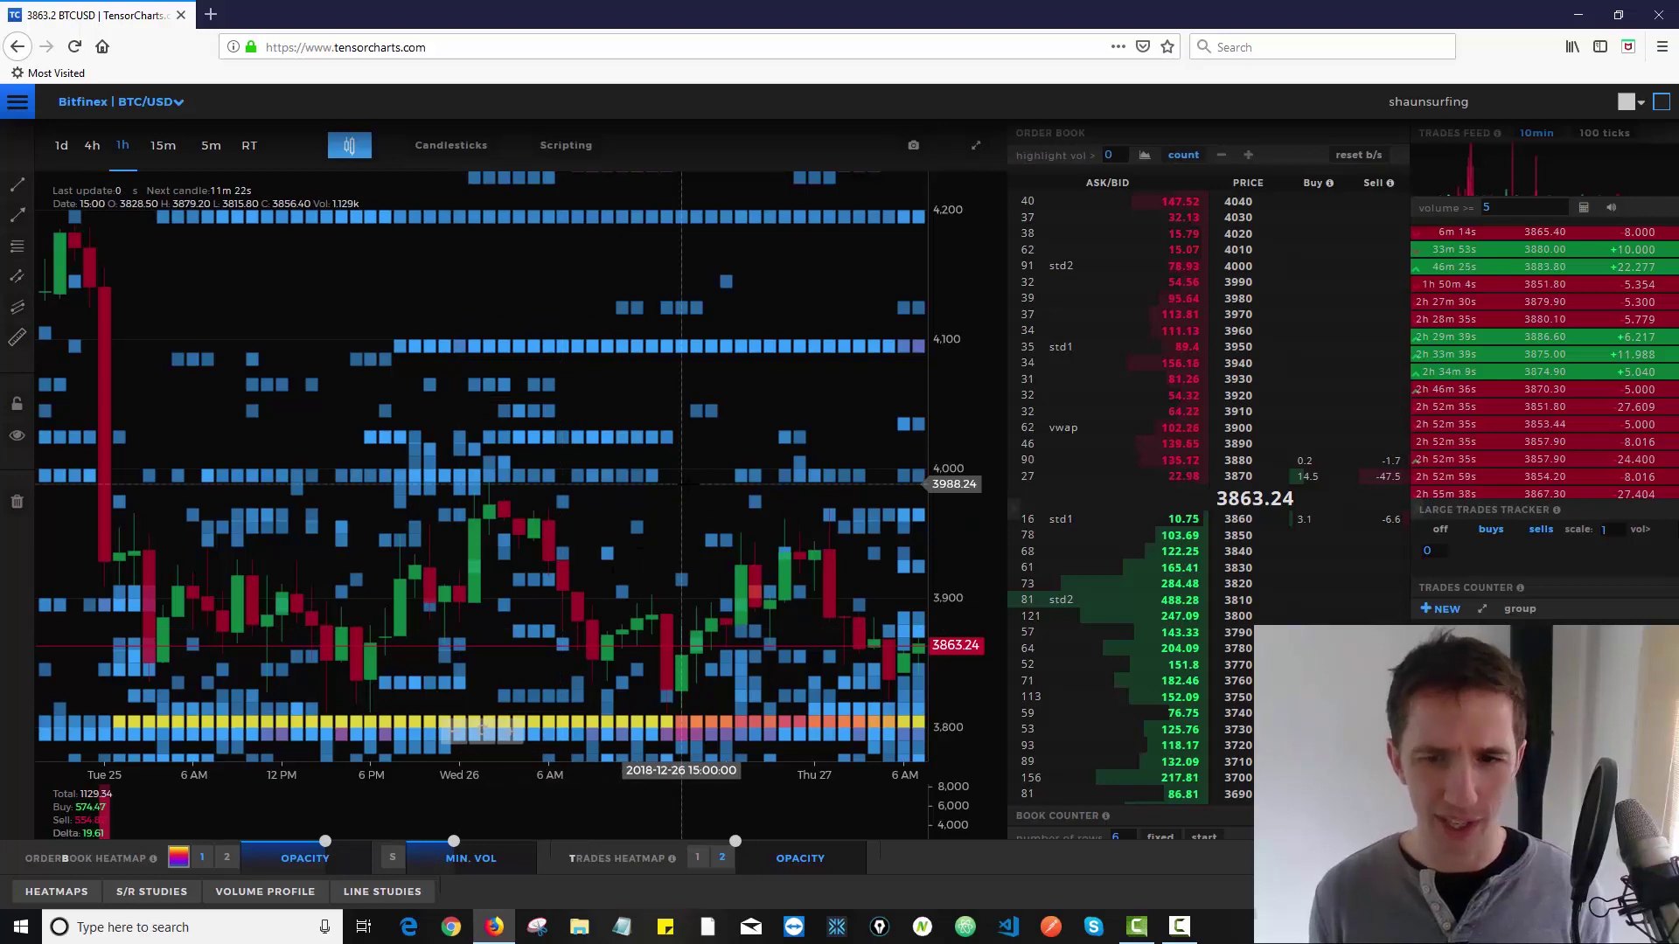
left_click_drag(734, 569, 676, 570)
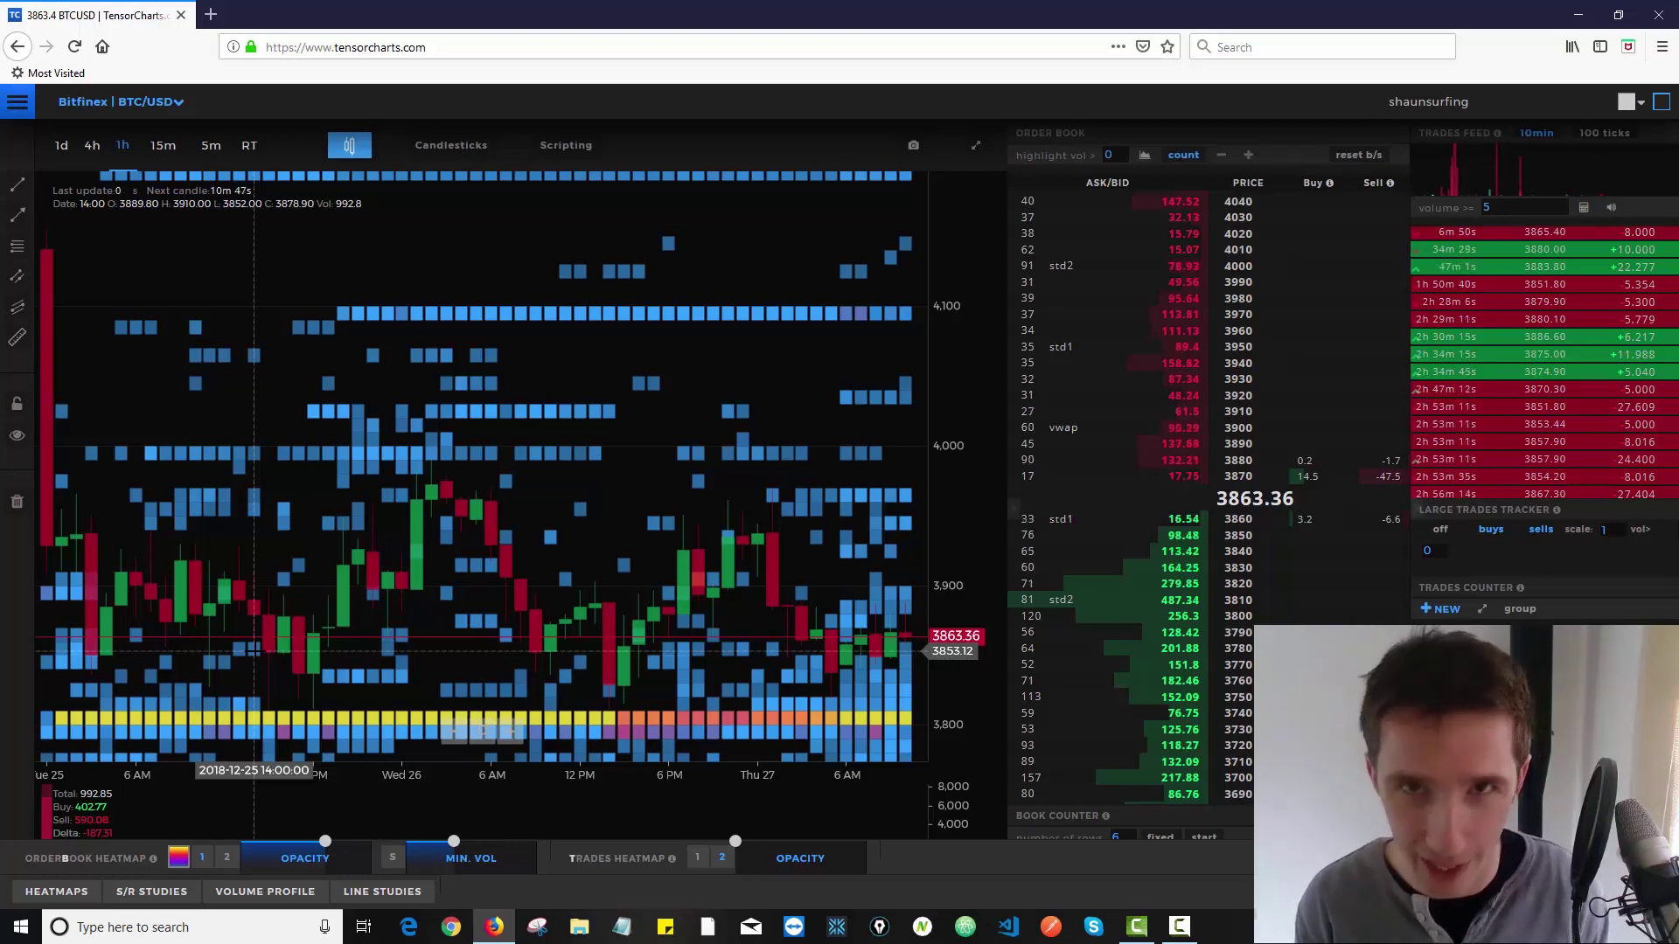
Switch the order-book heatmap to precision '2' and survey the chart from Dec 24 to Thu 27
left_click(225, 859)
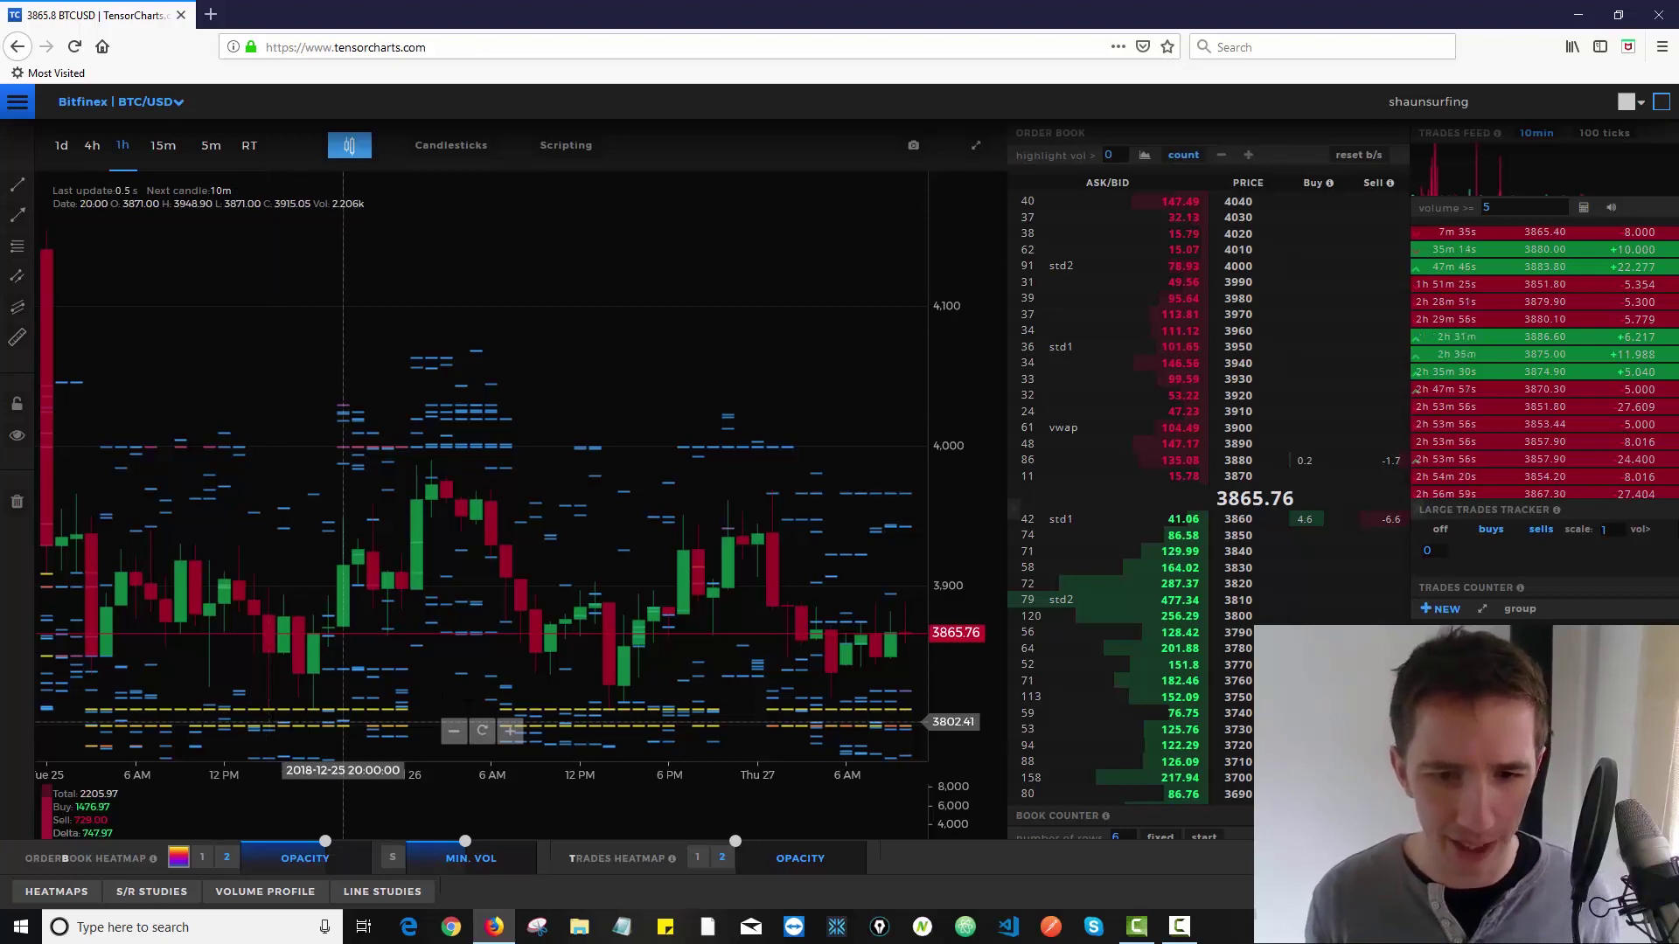
scroll(536, 693, "down", 1)
scroll(535, 693, "down", 3)
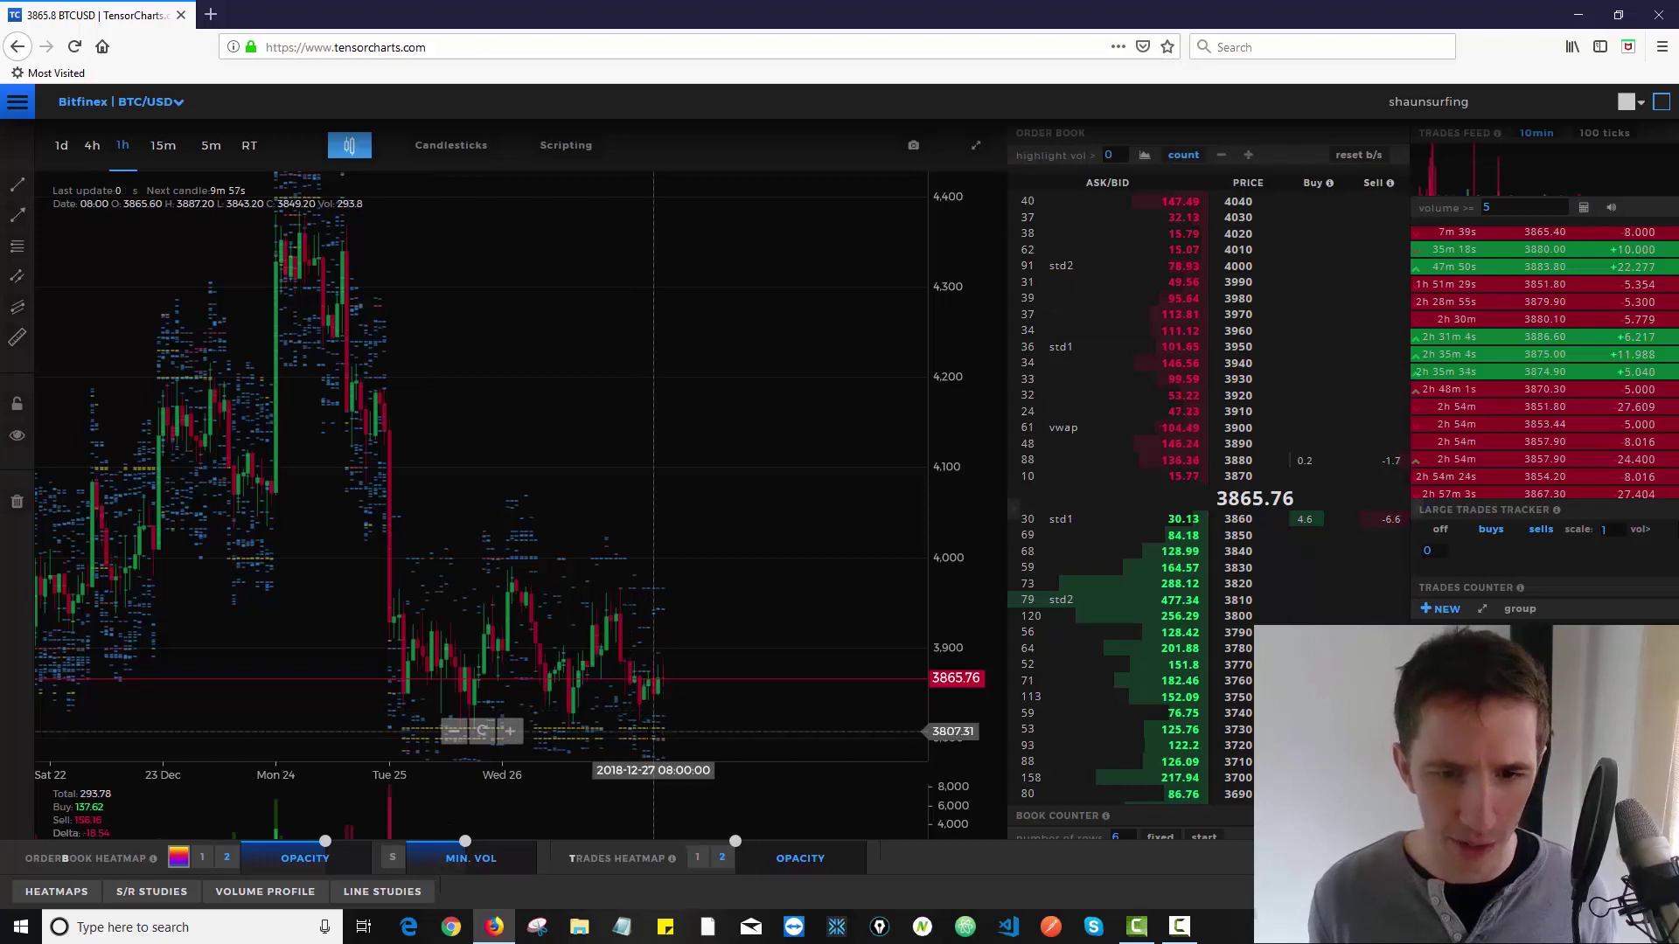
scroll(653, 730, "up", 4)
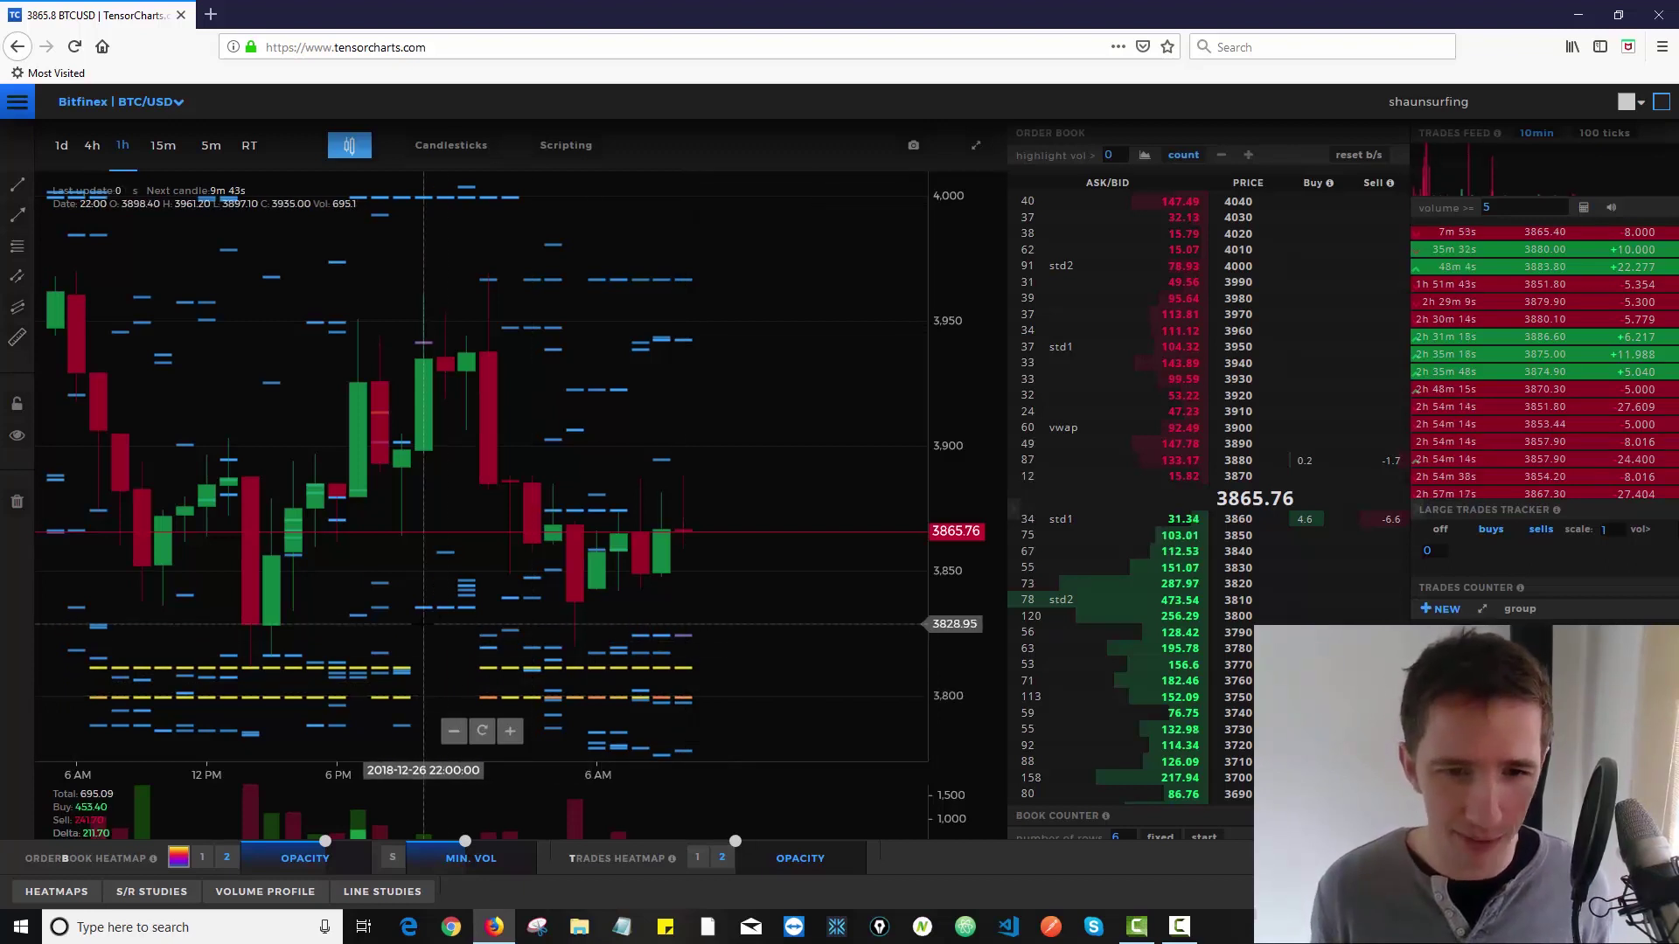
left_click_drag(421, 647, 643, 625)
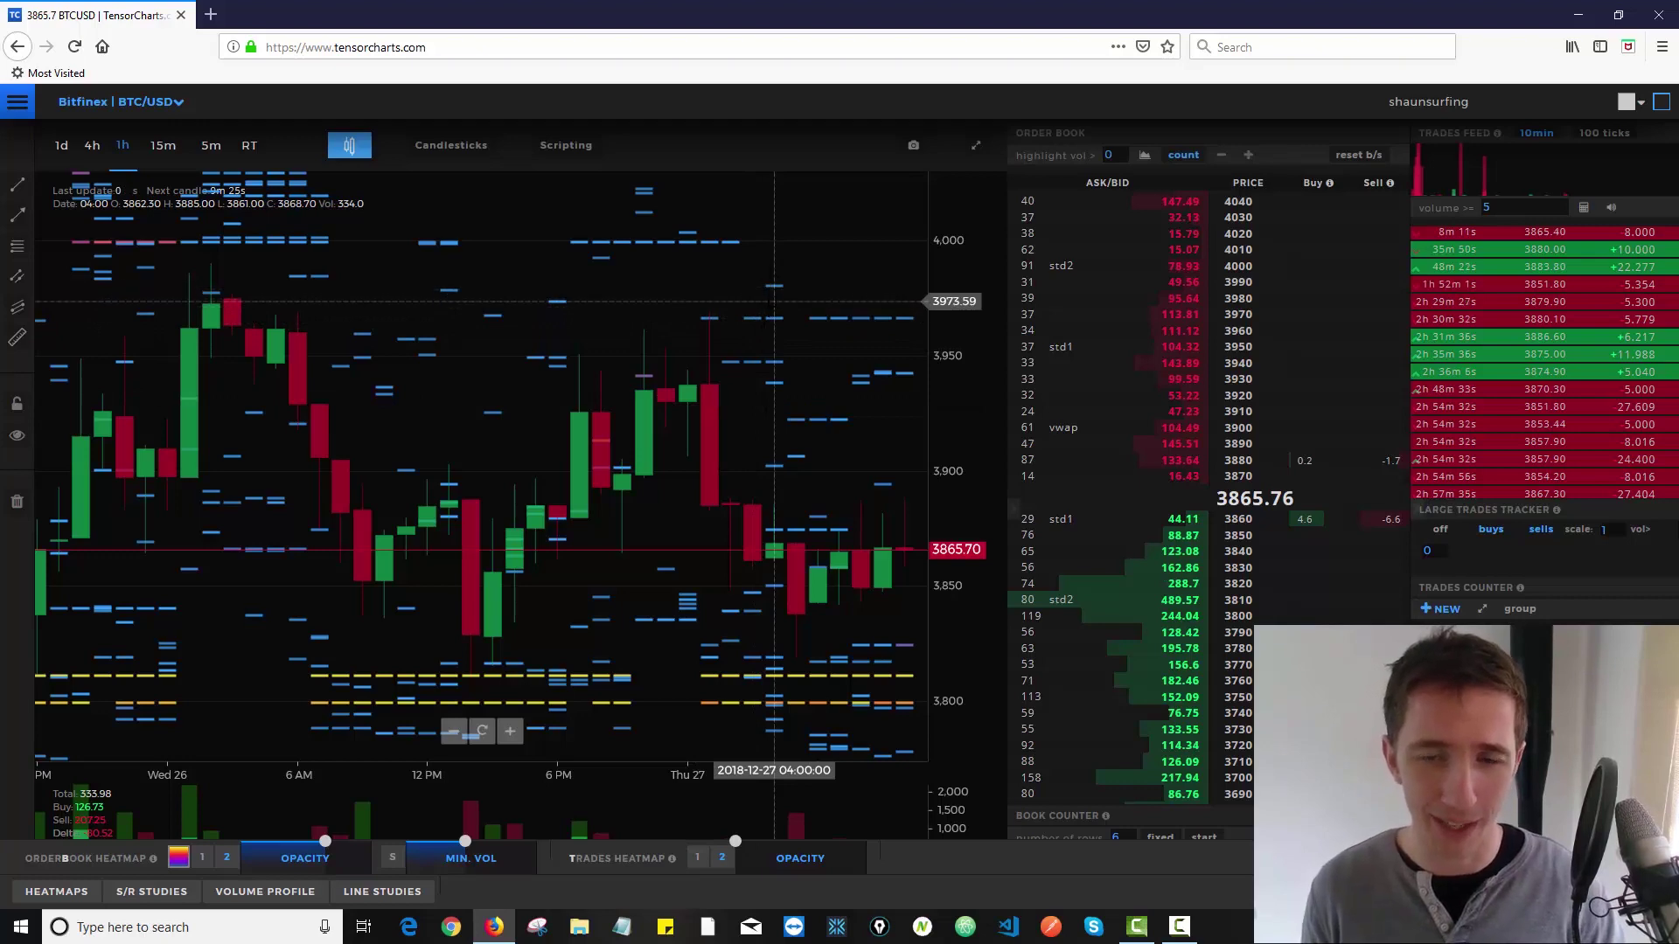
scroll(774, 302, "down", 4)
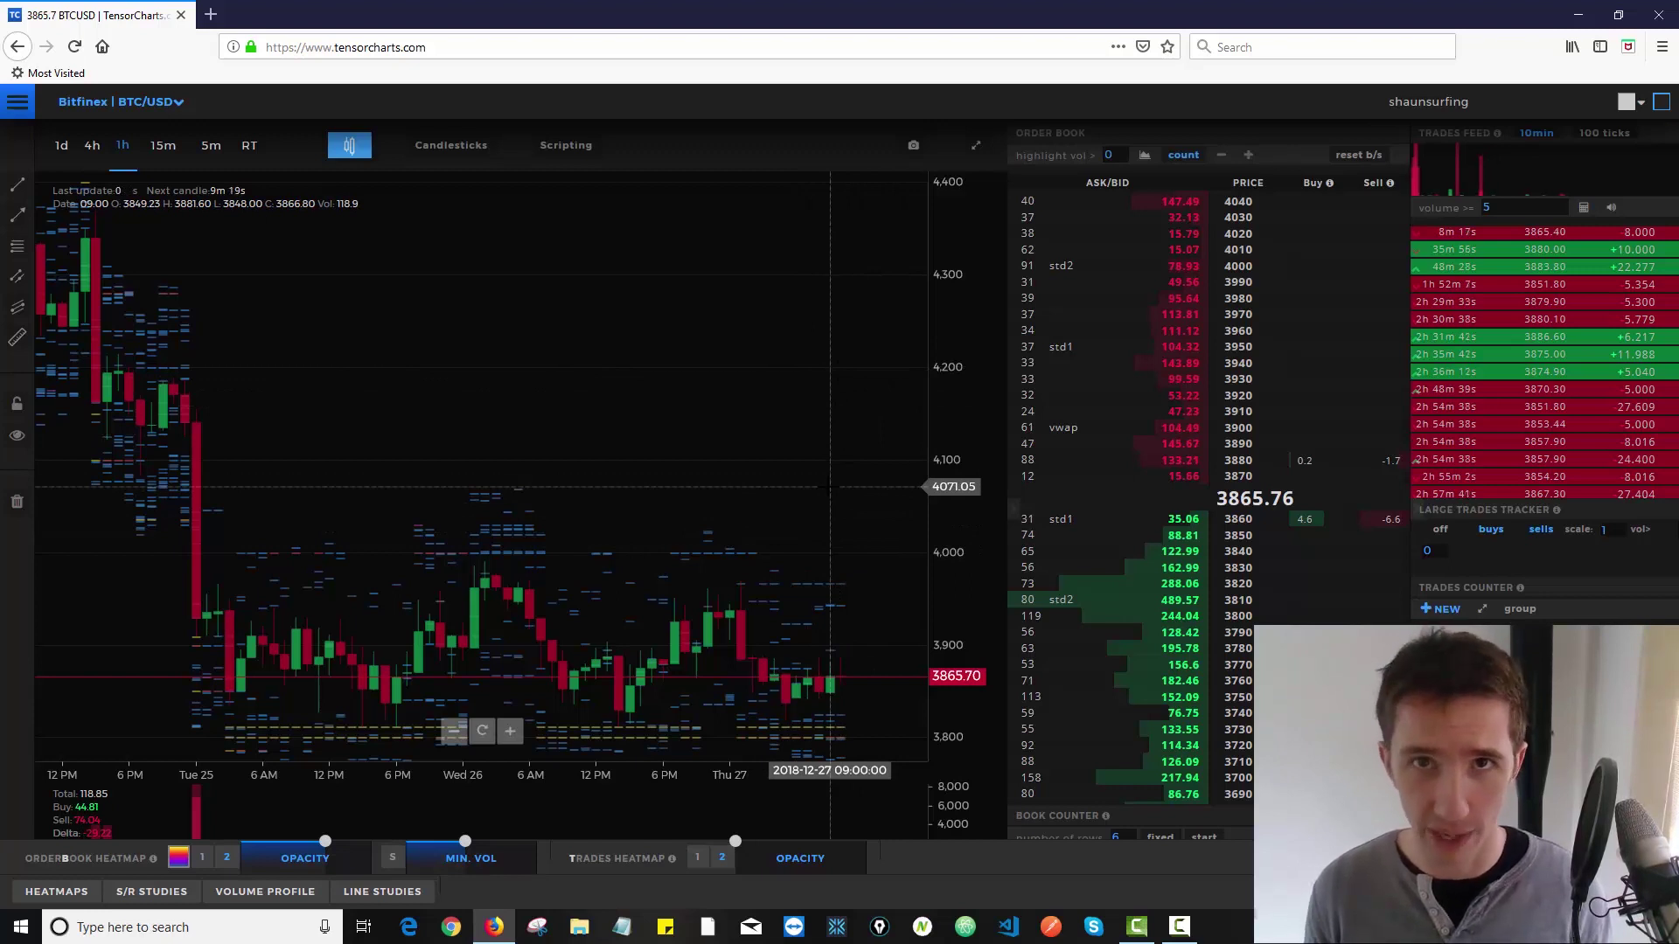
Raise the MIN. VOL threshold to hide smaller order-book levels
left_click_drag(480, 847, 392, 843)
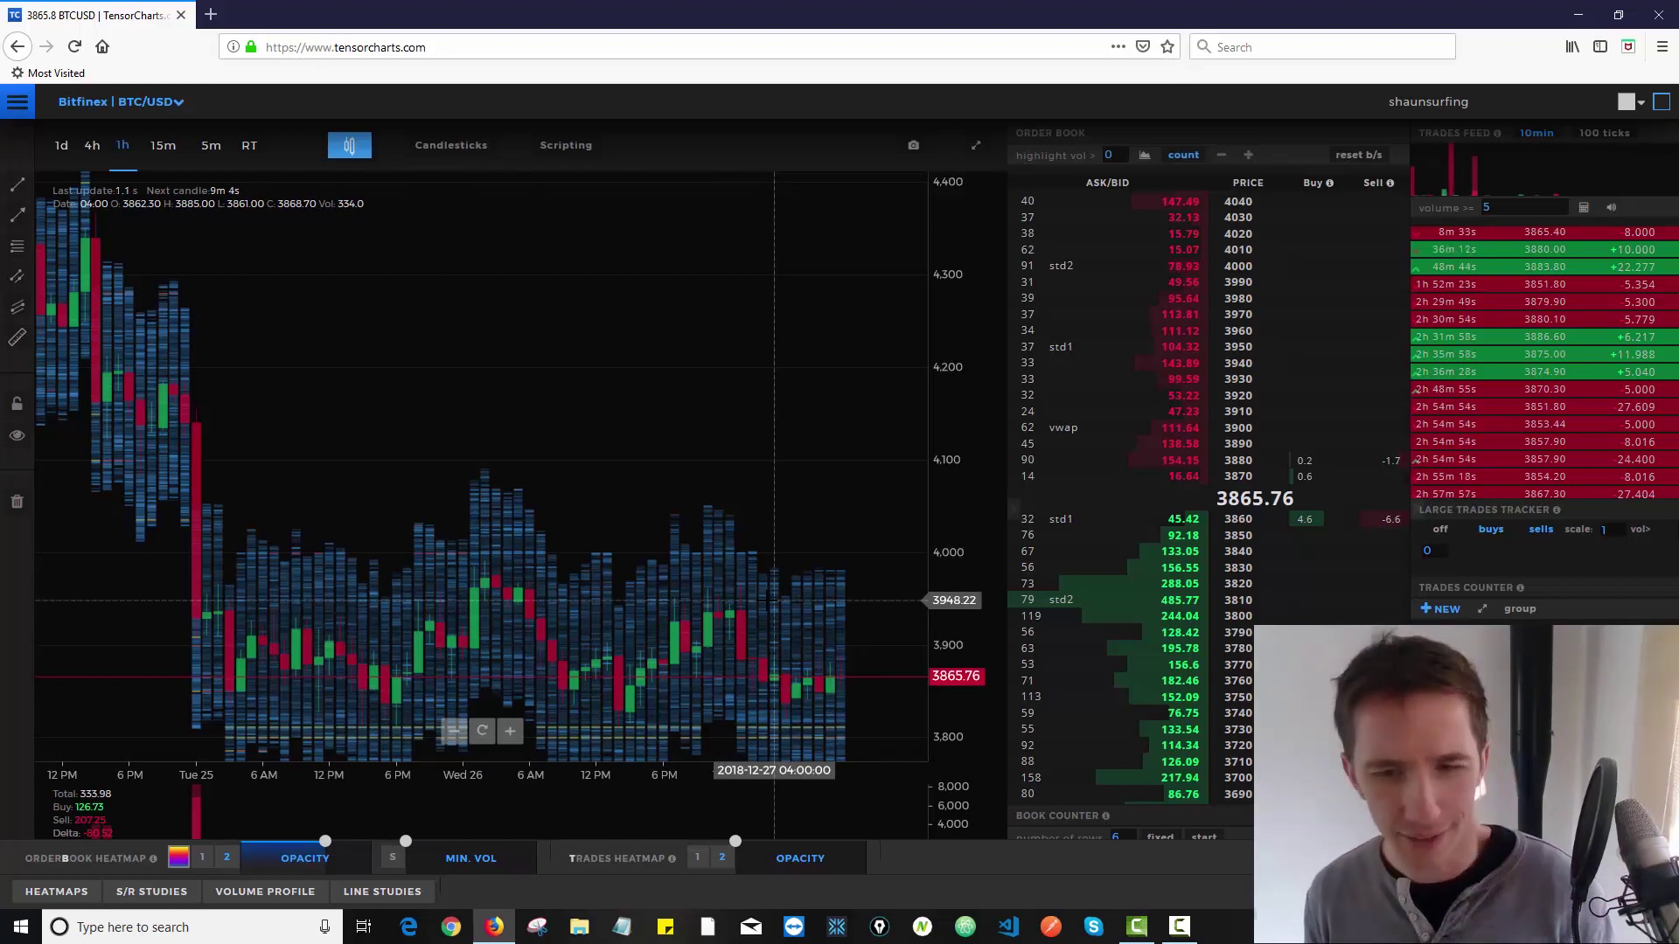
left_click_drag(405, 844, 477, 853)
right_click(489, 847)
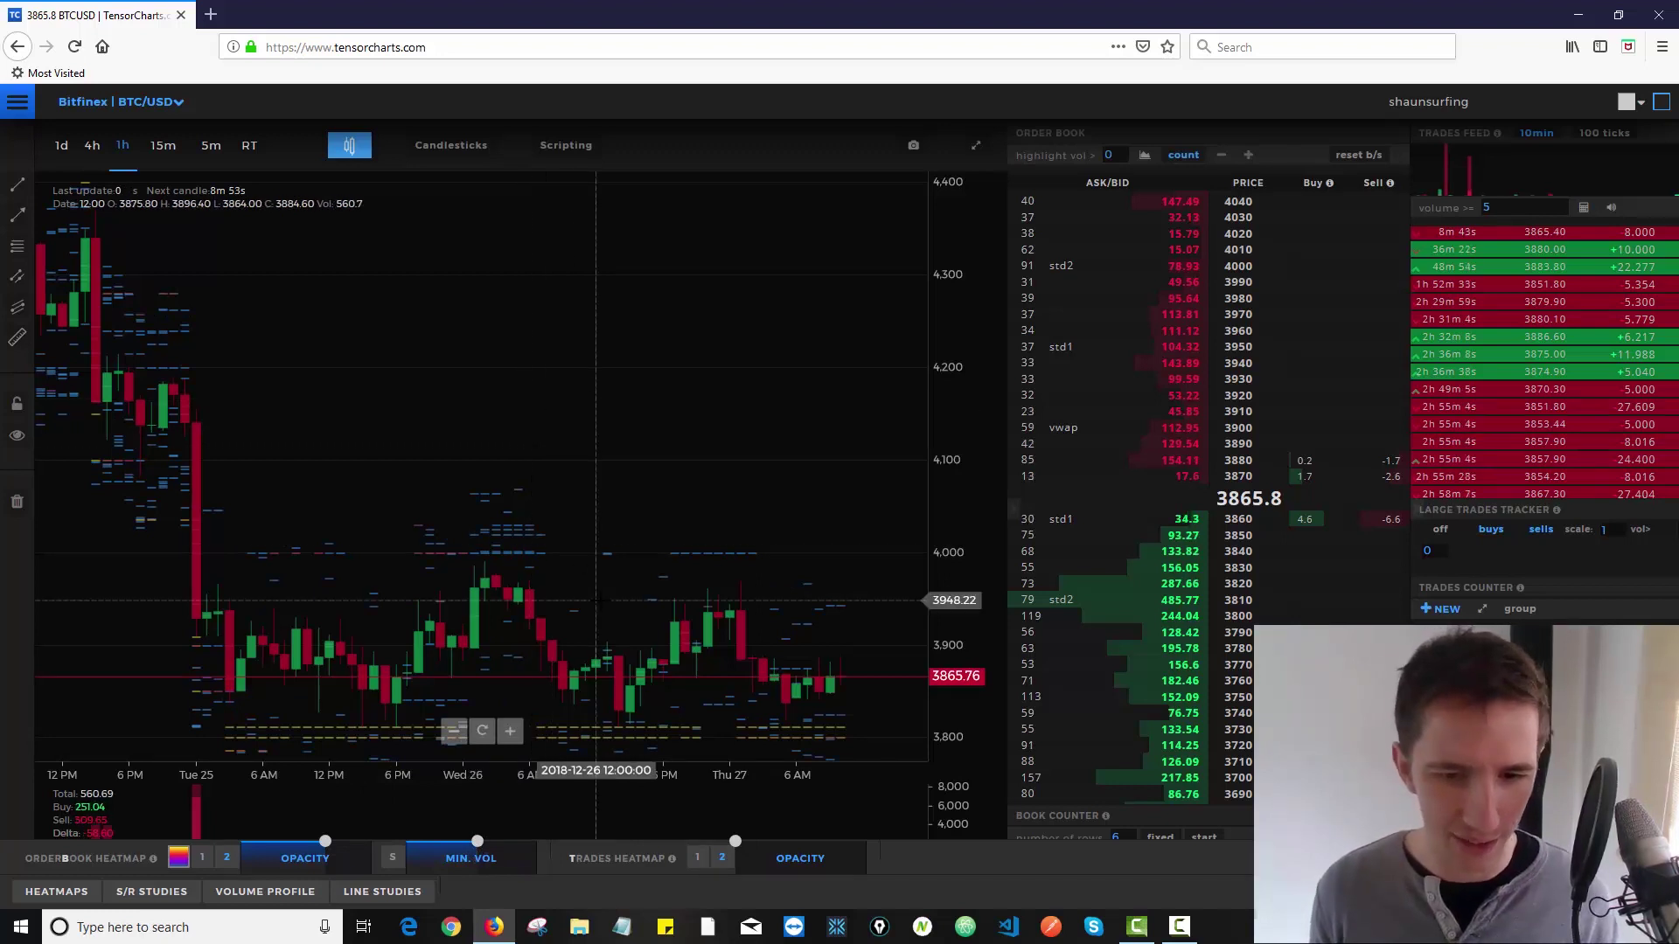
Compare order-book precision 1 with 2, keep 2, and turn the trades heatmap opacity back up
left_click(204, 860)
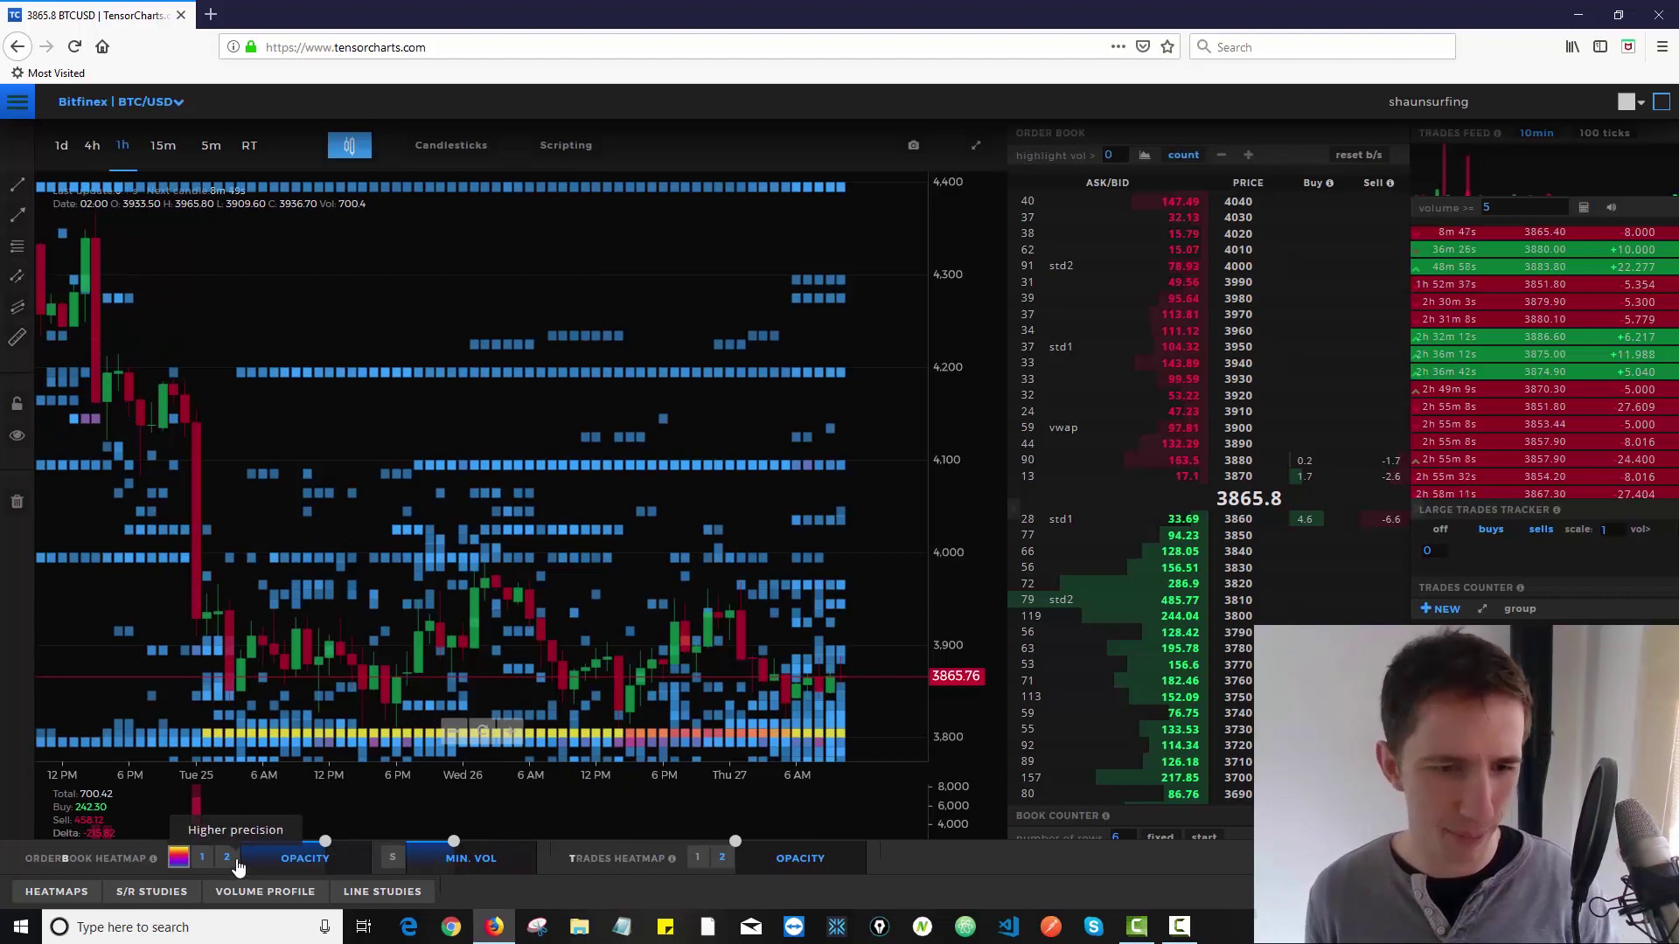
left_click(229, 860)
left_click_drag(735, 841, 780, 843)
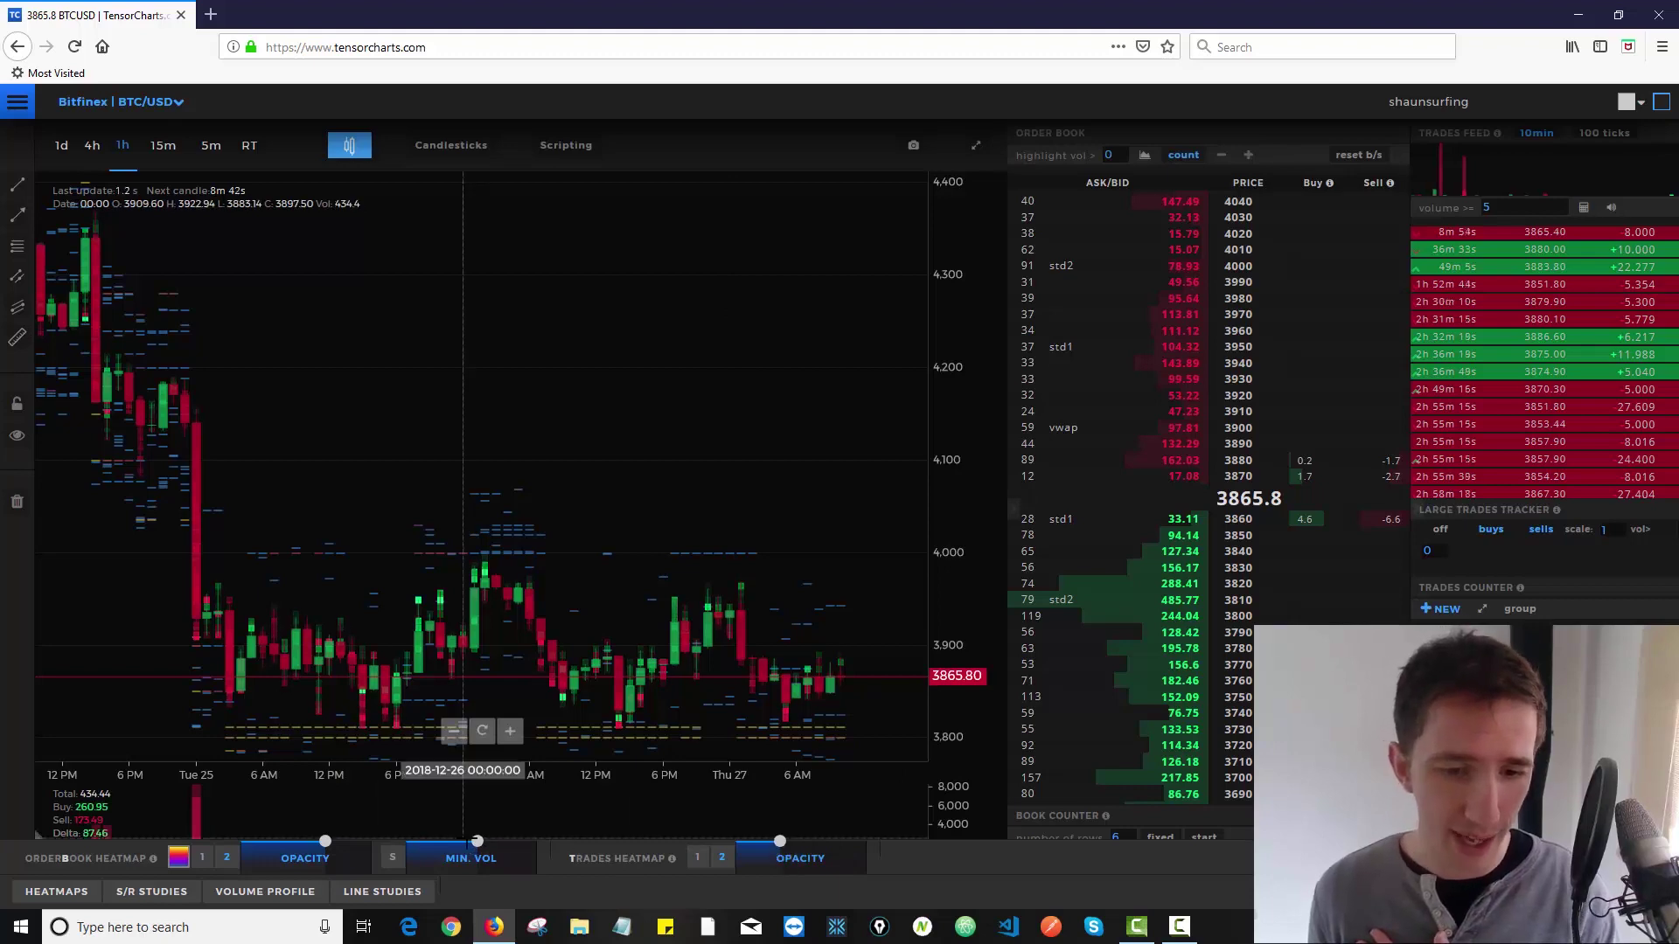
mouse_move(477, 842)
left_mouse_down()
mouse_move(450, 841)
mouse_move(524, 841)
mouse_move(465, 842)
left_mouse_up()
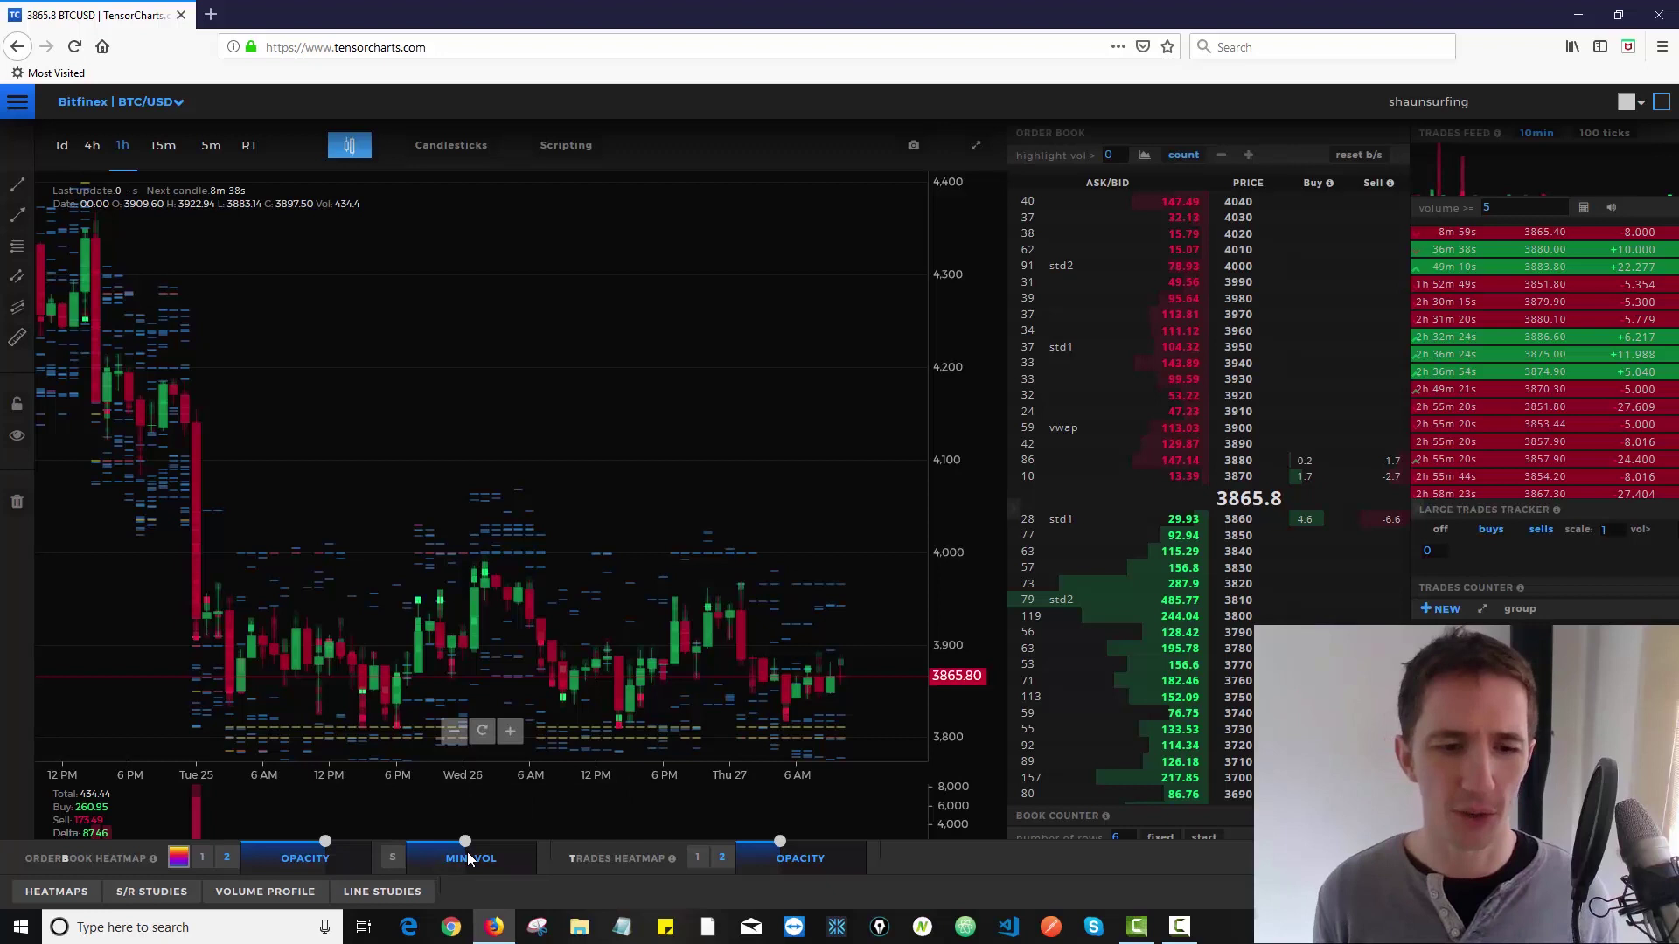